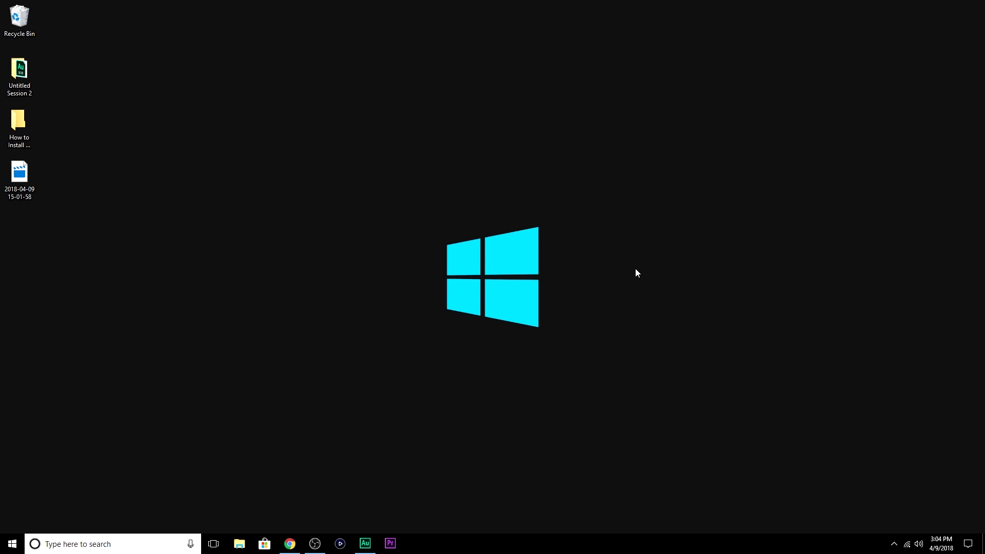
Step: Switch to Chrome, download the latest No$GBA version from nogba.com, and show NO$GBA.2.6a.zip in its folder
left_click(290, 543)
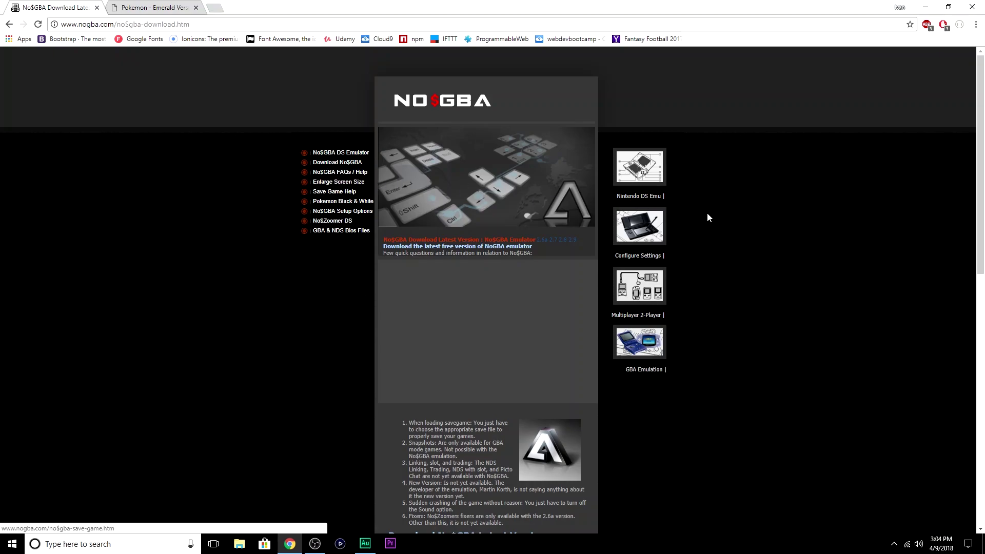
scroll(532, 226, "down", 6)
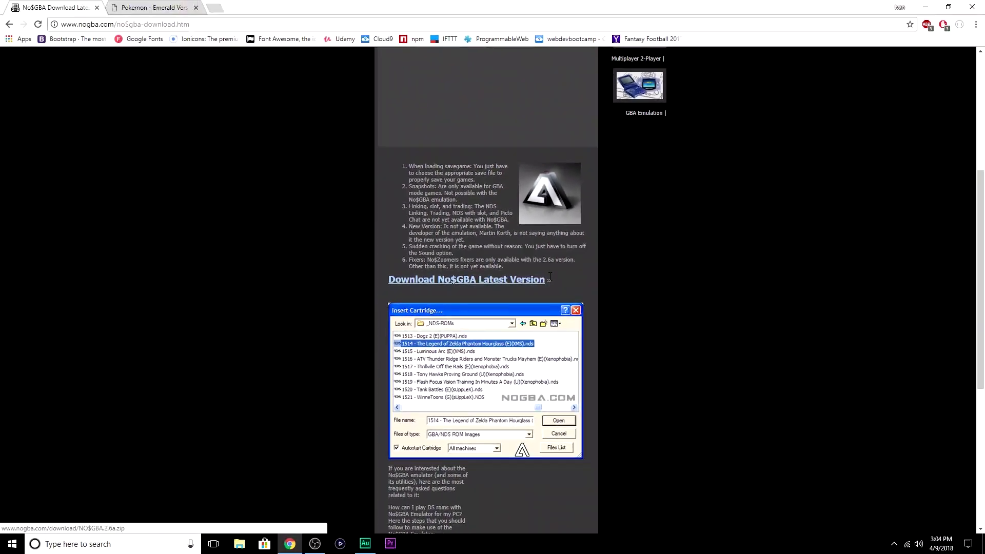
left_click(501, 284)
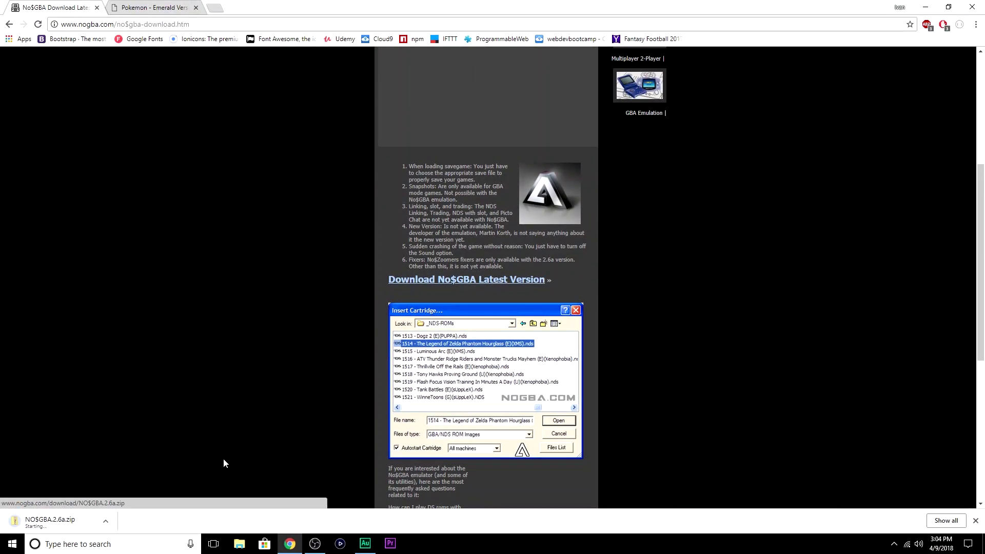
left_click(105, 521)
left_click(144, 491)
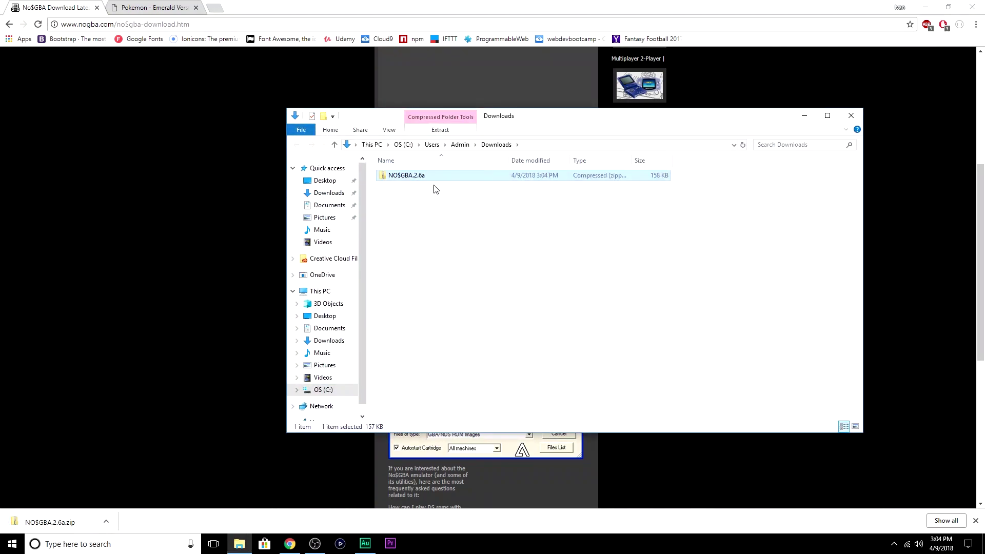
left_click(925, 7)
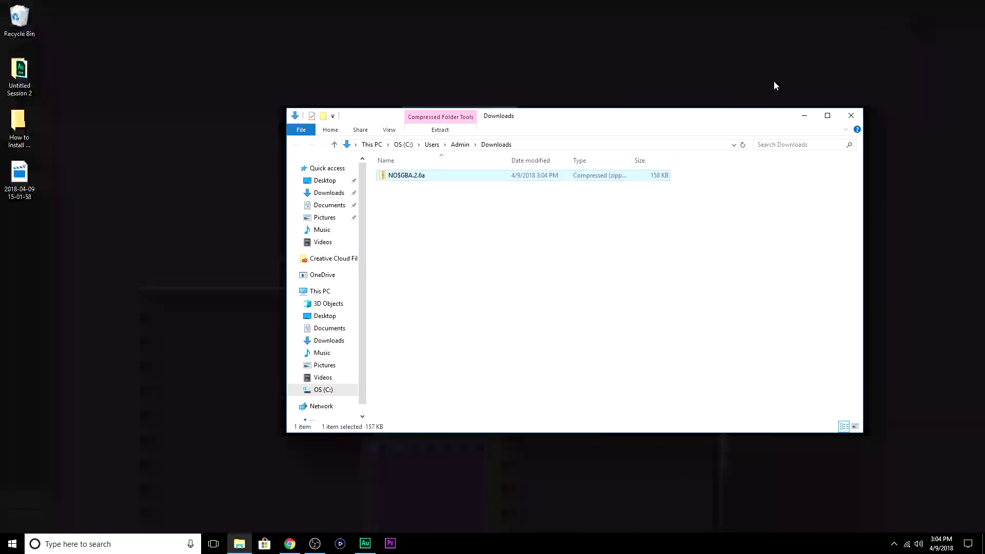
Step: Extract the NO$GBA.2.6a archive to the Desktop and close the extracted folder's window
right_click(408, 175)
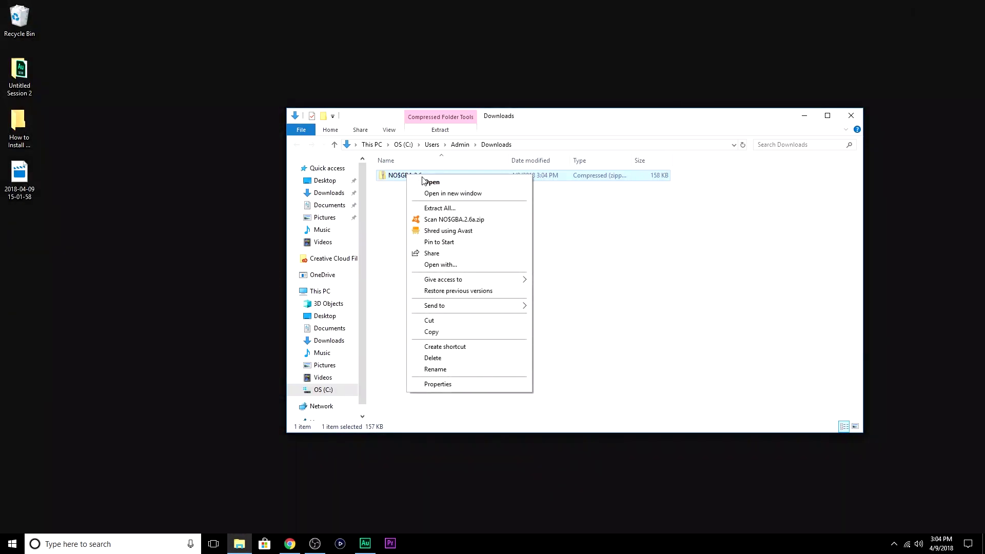
right_click(396, 176)
left_click(432, 213)
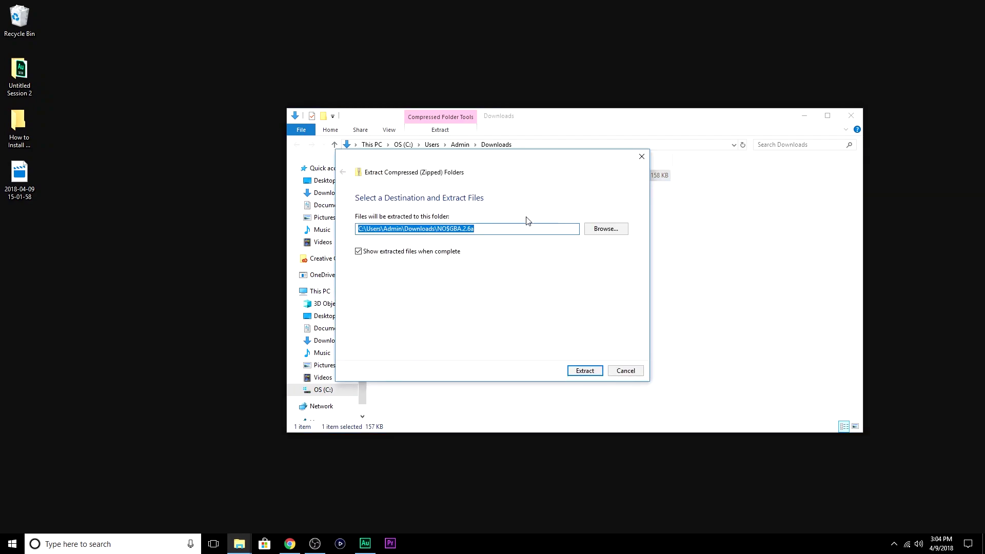
left_click(623, 226)
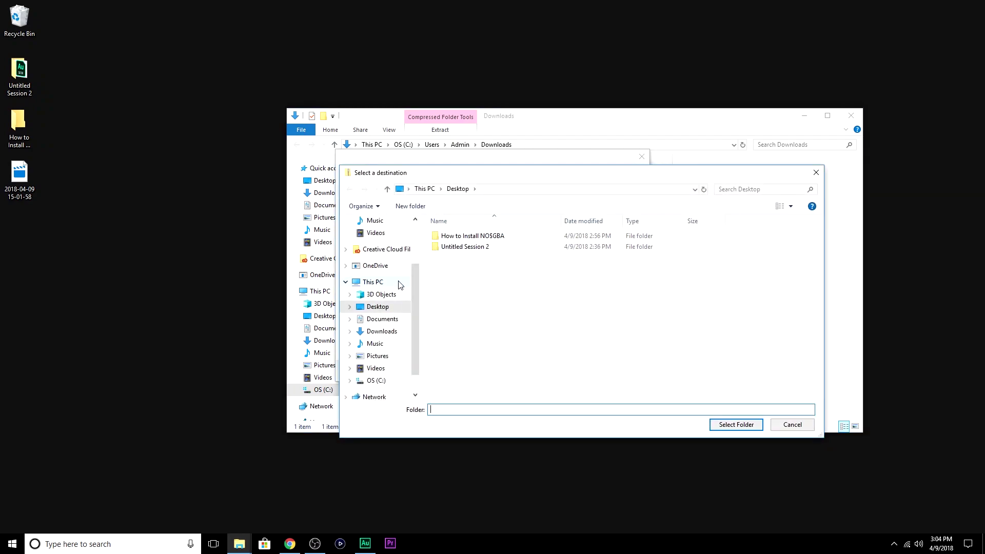
left_click(388, 308)
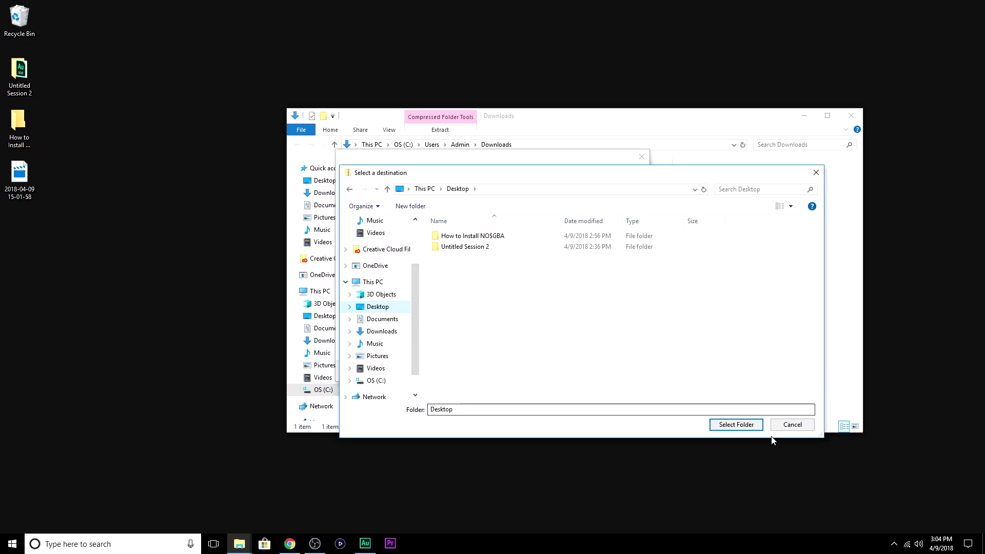
left_click(739, 425)
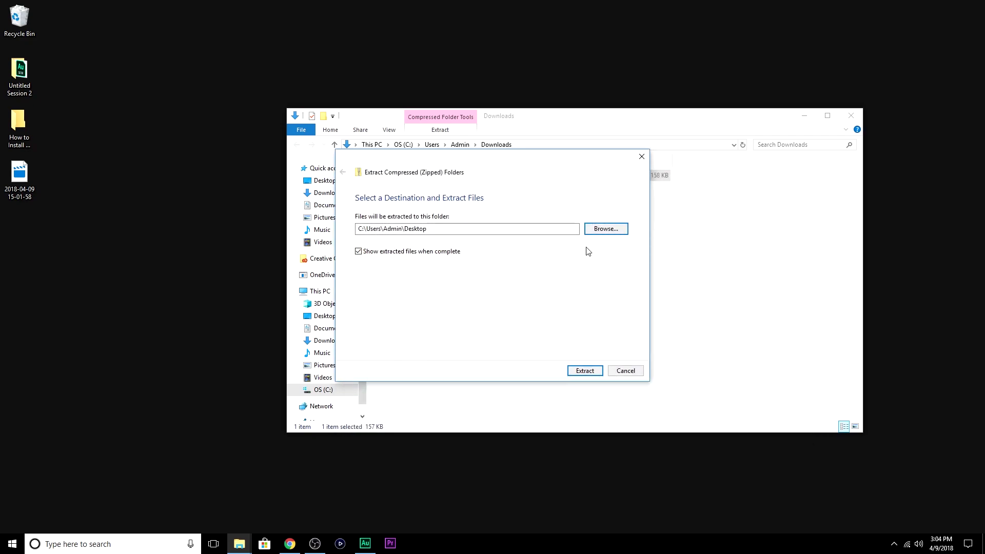
left_click(583, 369)
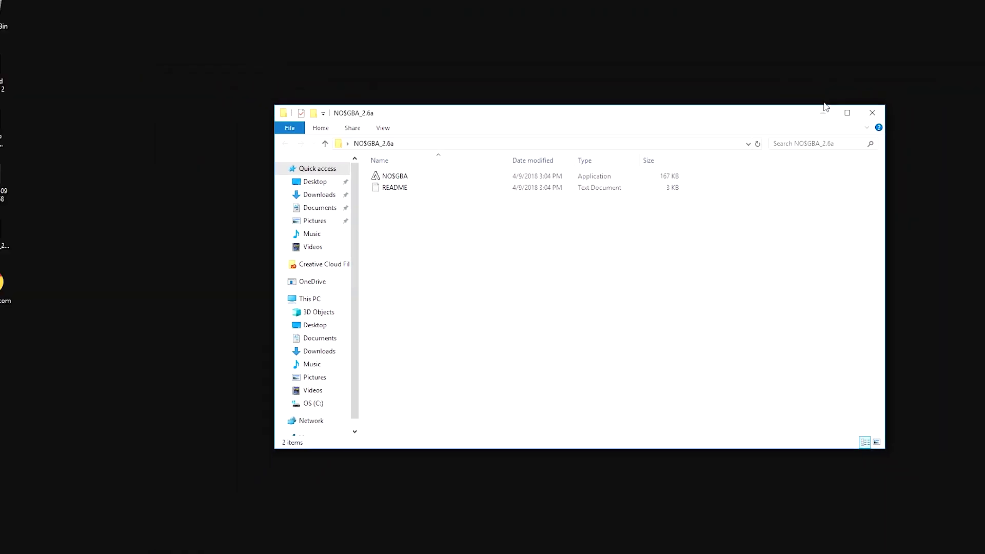
left_click(872, 112)
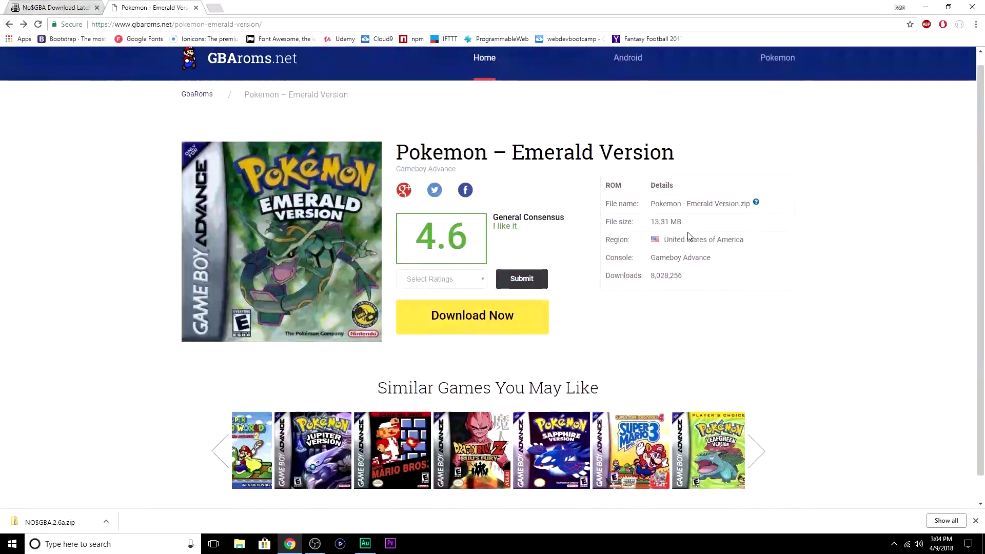
Step: Download the Pokemon - Emerald Version ROM from GBAroms.net in Chrome and show the zip in its folder
scroll(687, 235, "up", 1)
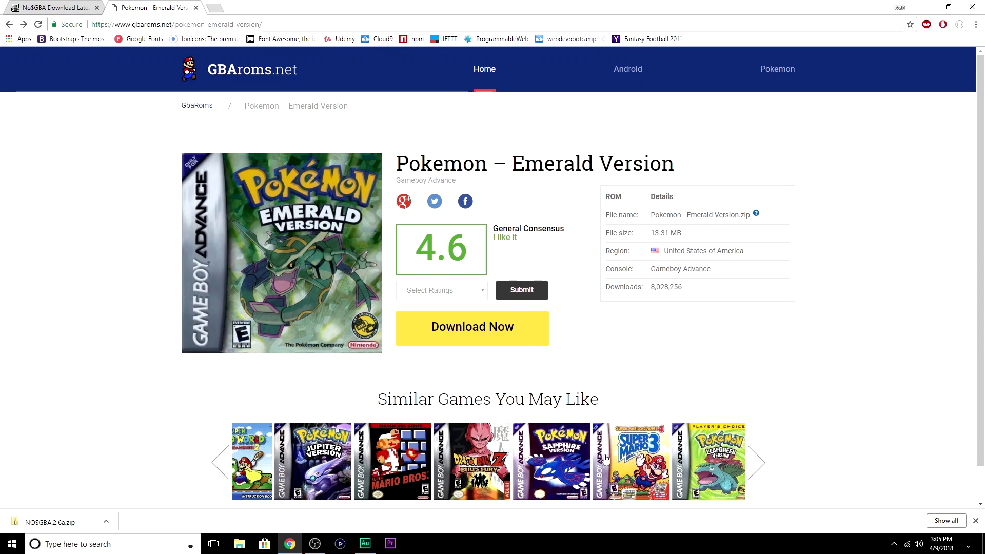
left_click(758, 463)
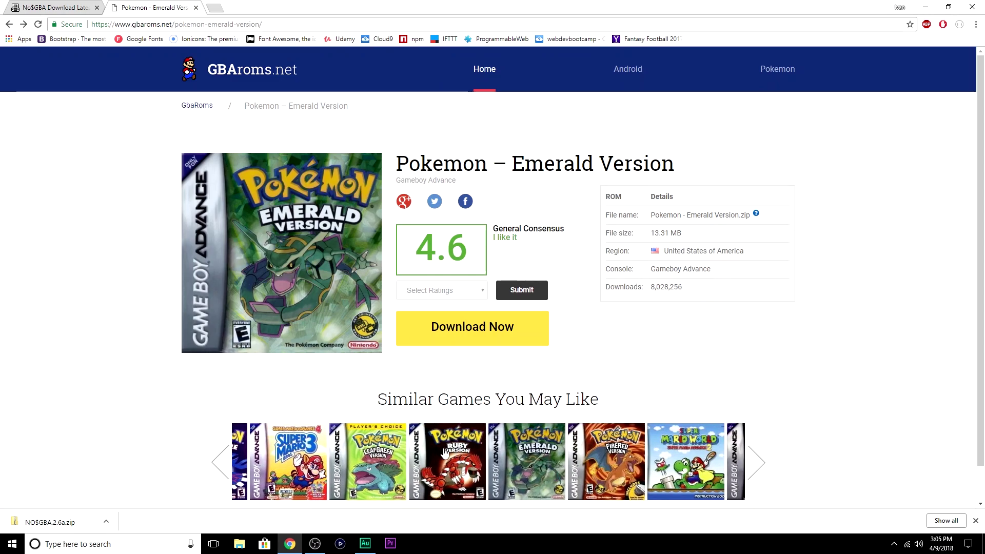
left_click(219, 461)
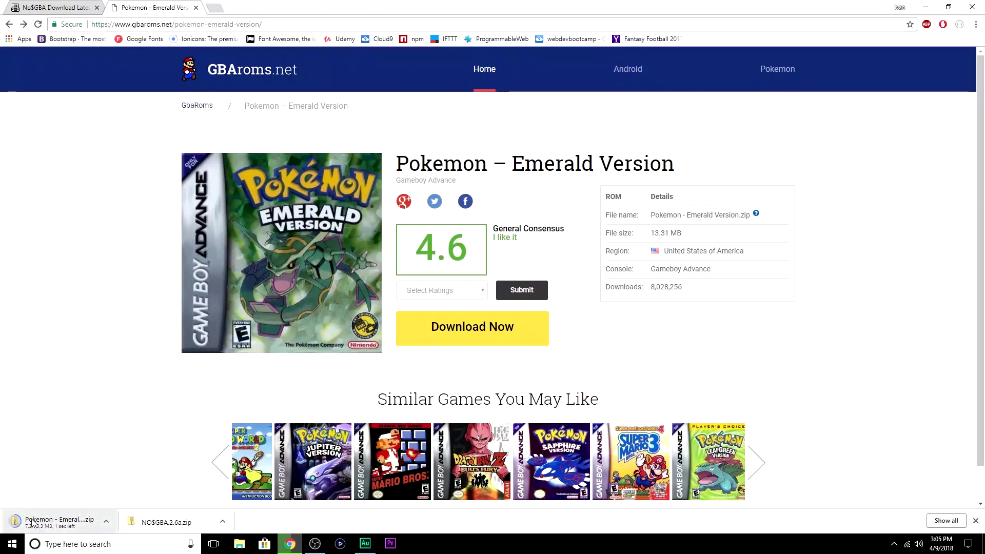
left_click(106, 521)
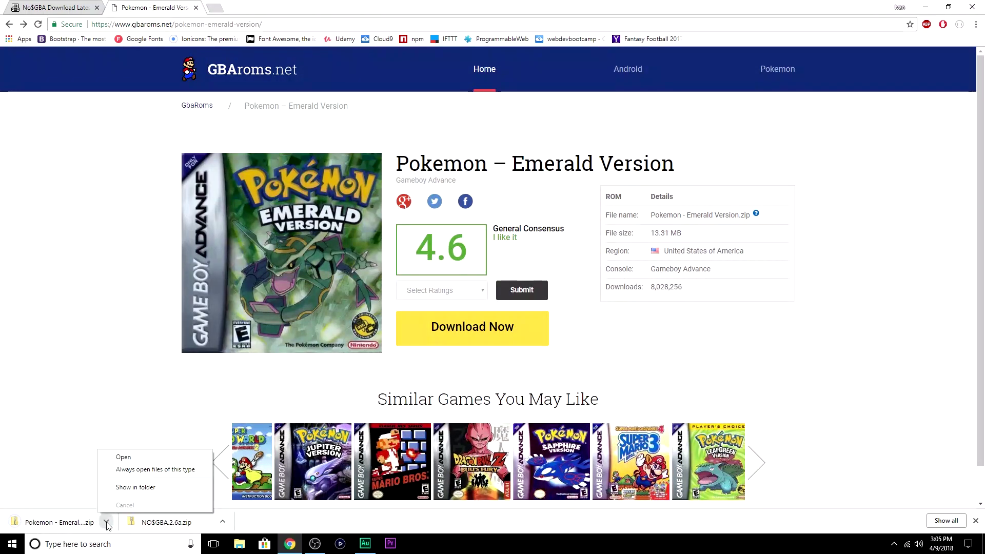
left_click(149, 489)
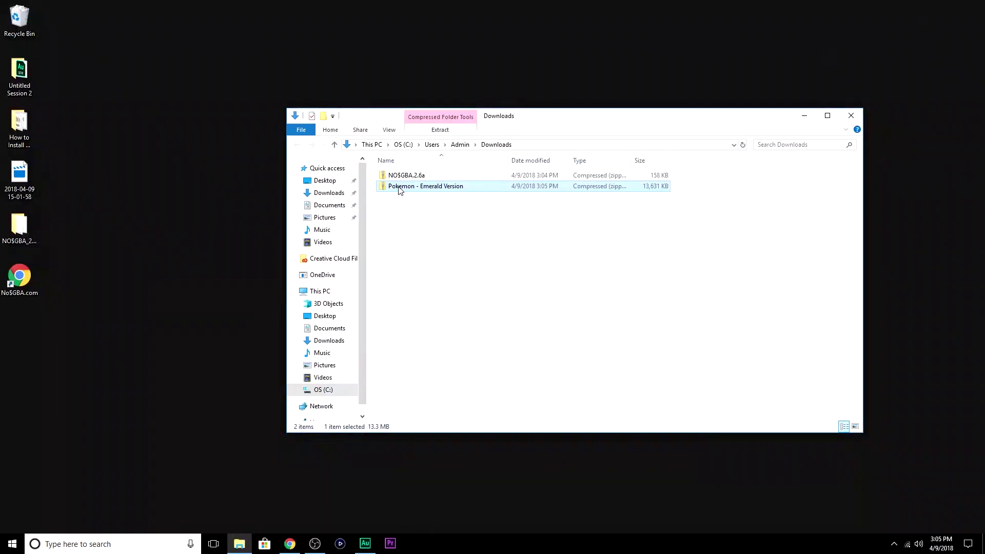
Step: Extract the Pokemon - Emerald Version archive to the Desktop
right_click(441, 189)
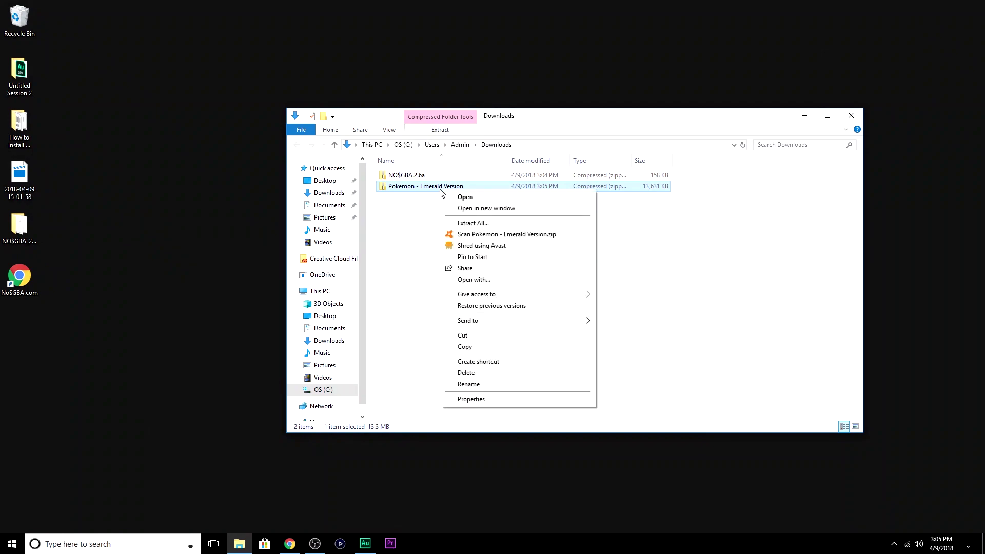
left_click(484, 223)
left_click(590, 232)
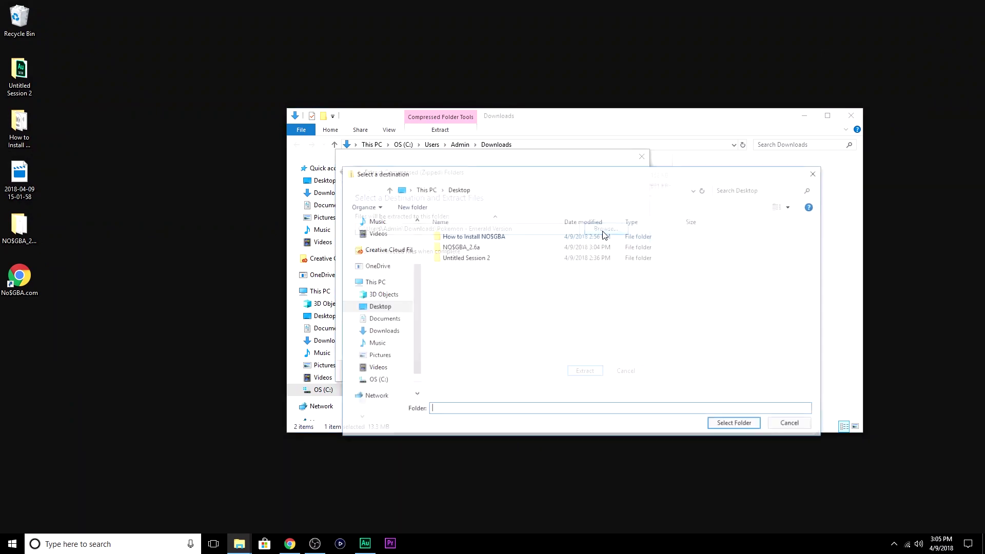
left_click(378, 307)
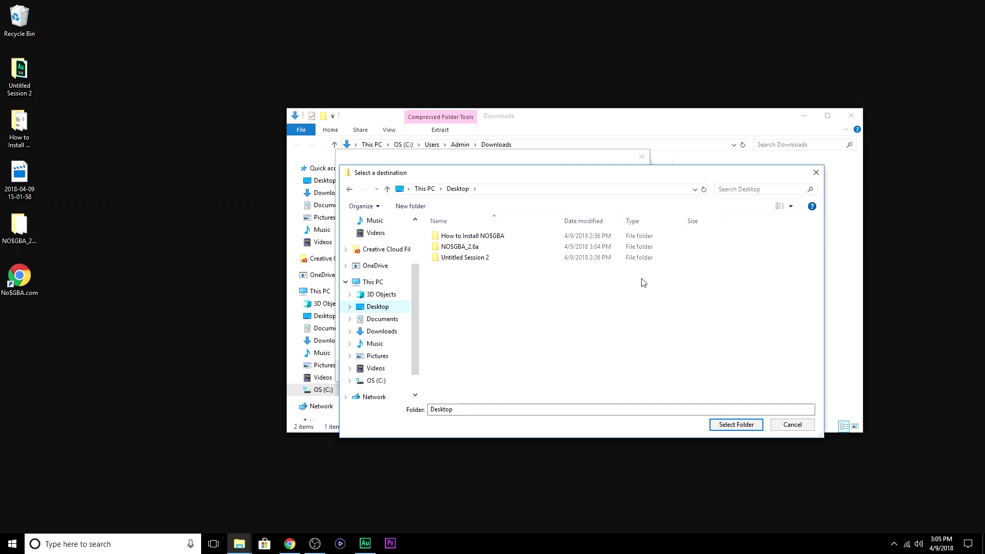
left_click(737, 424)
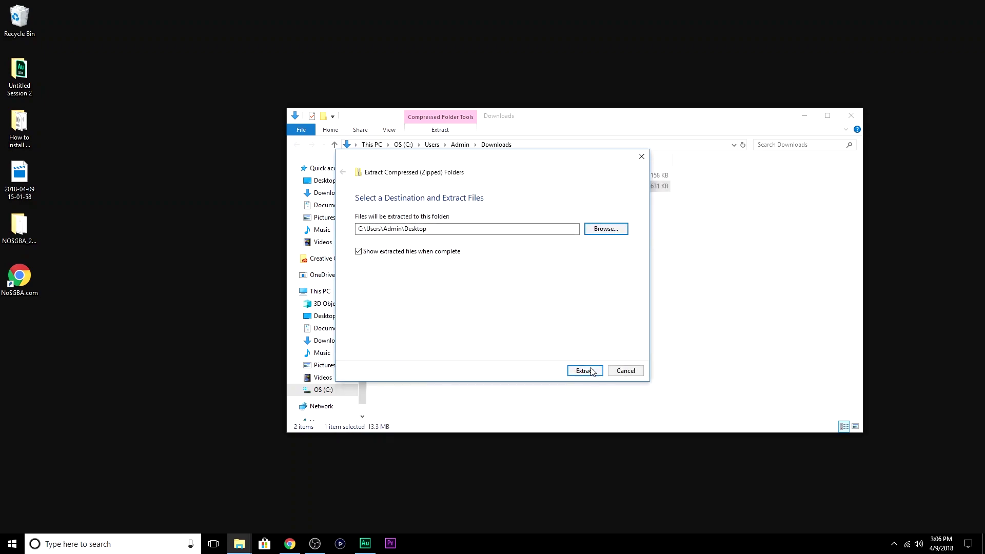
left_click(591, 370)
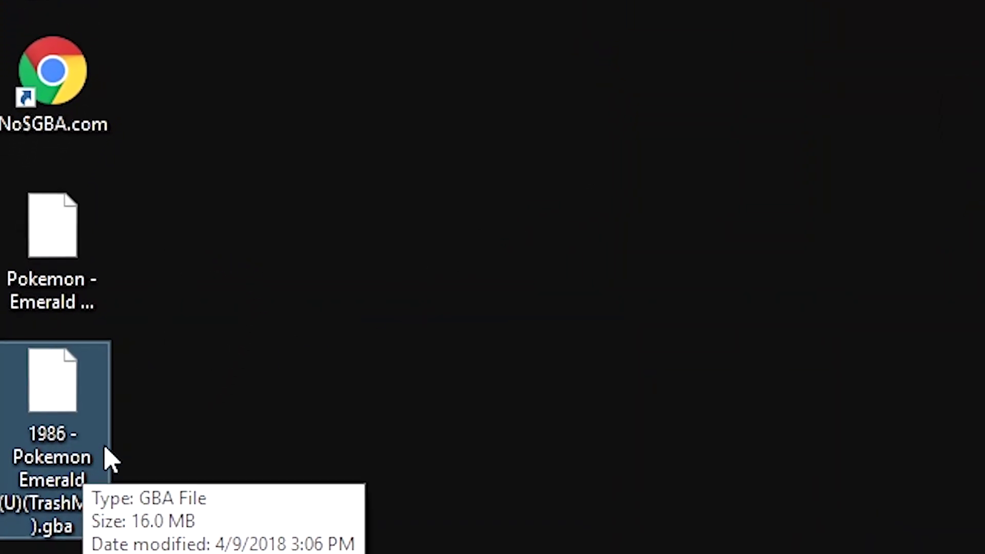
Step: Discard the extra 1986 - Pokemon Emerald .gba file and move Pokemon - Emerald Version (U).gba into the NO$GBA_2.6a folder
left_click_drag(21, 400, 16, 30)
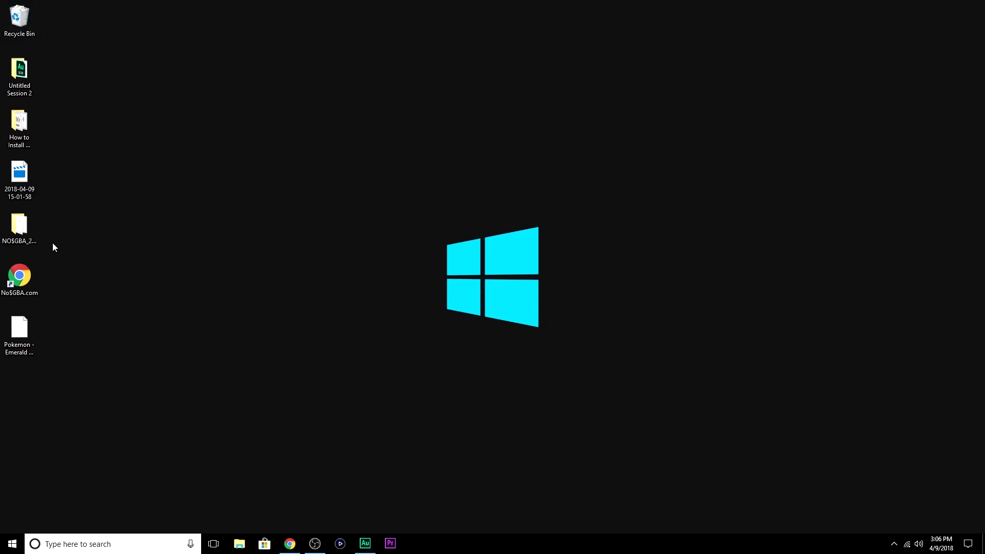
double_click(20, 227)
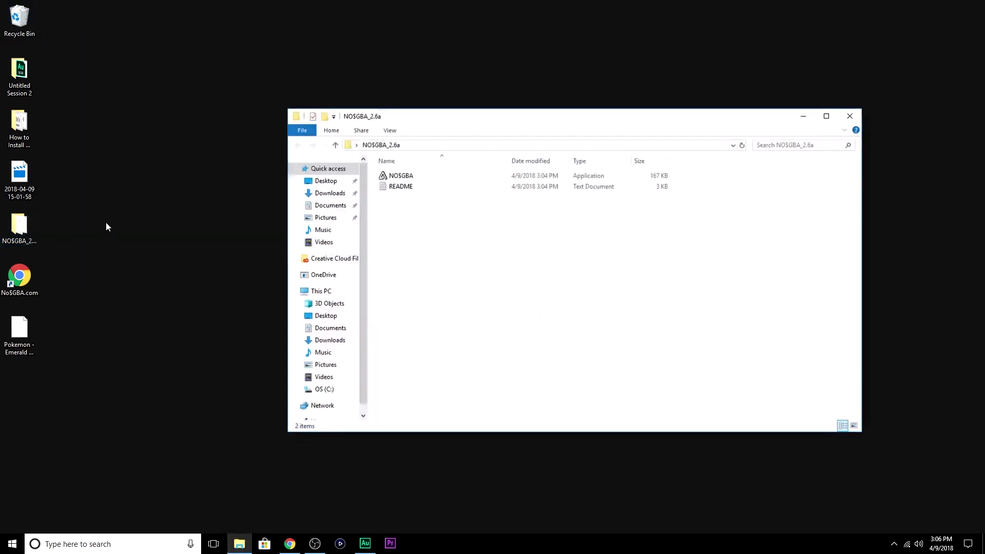
left_click_drag(38, 329, 600, 121)
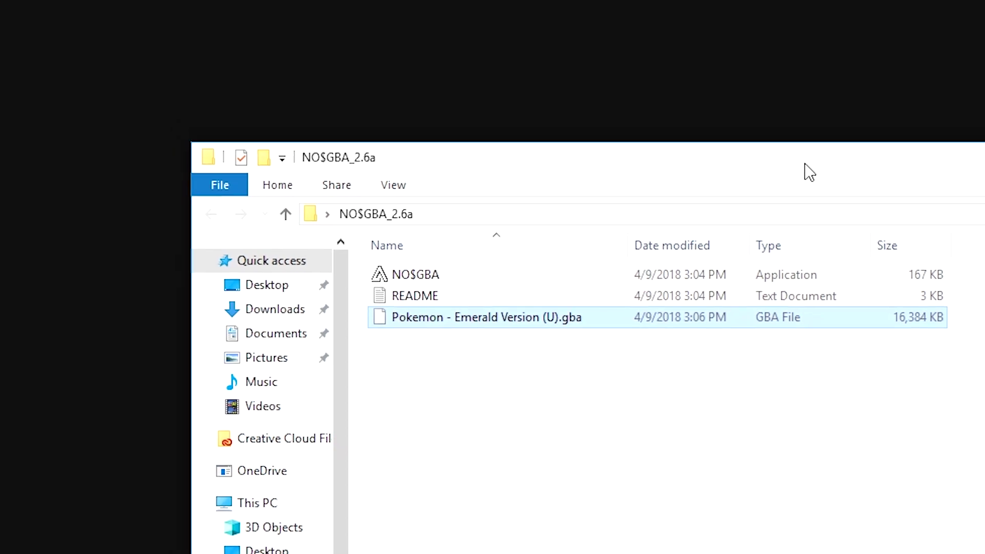
Step: Launch NO$GBA, load Pokemon - Emerald Version (U).gba as the cartridge, and dismiss the folder window
double_click(567, 317)
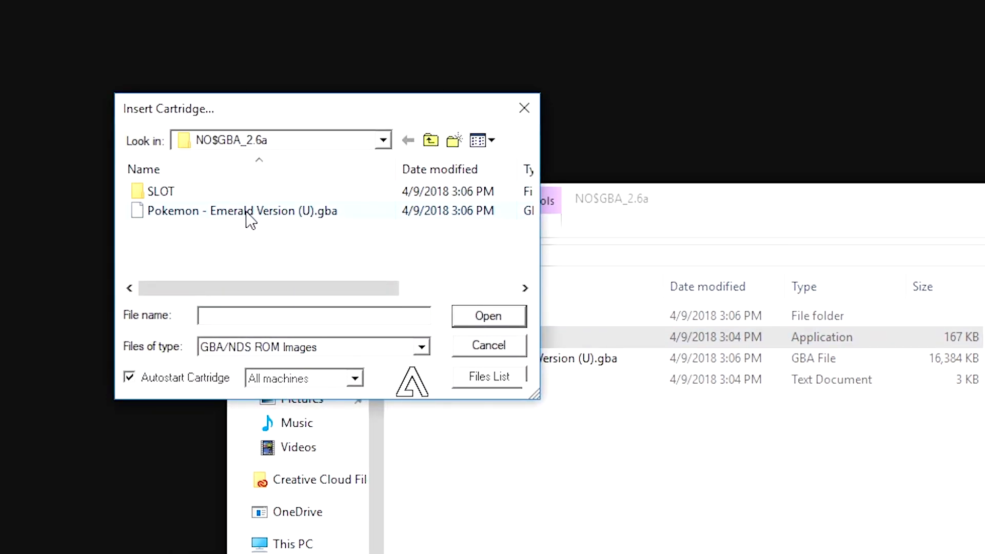
double_click(260, 212)
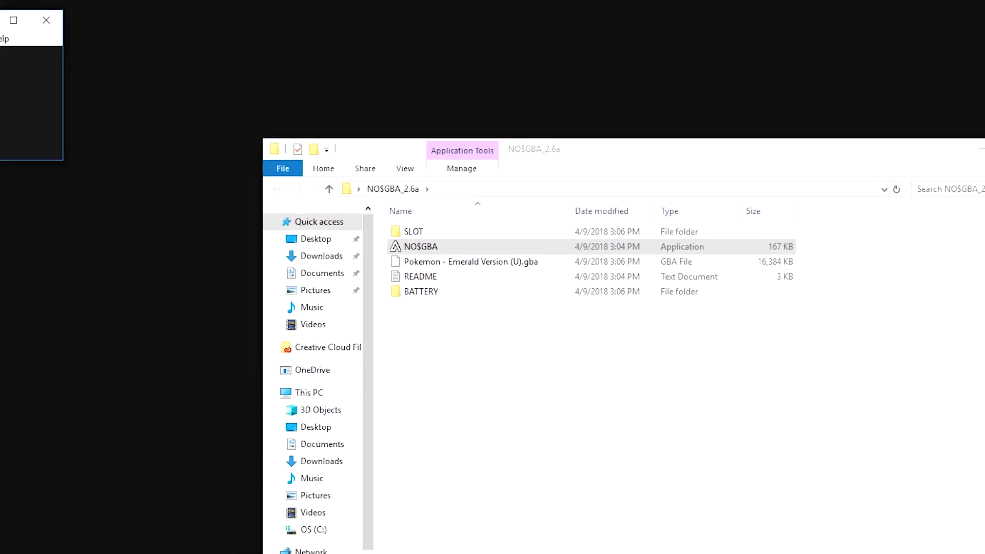
left_click(949, 138)
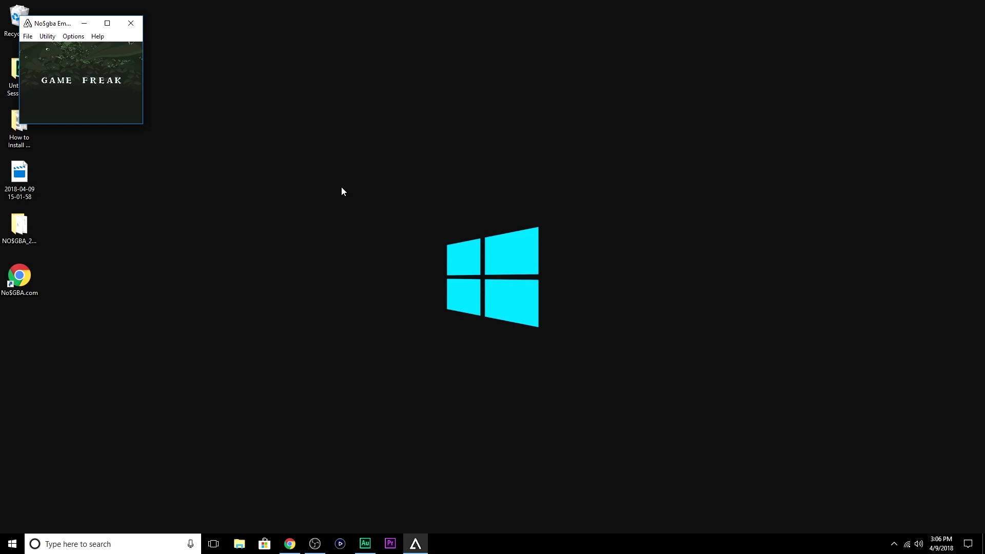
Step: Mute the computer's speakers
left_click(918, 543)
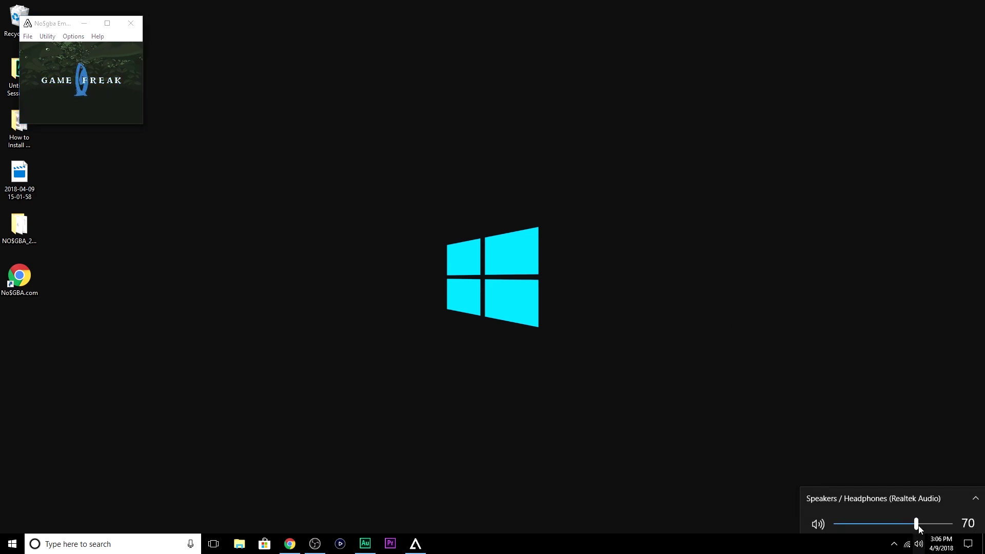
left_click(818, 519)
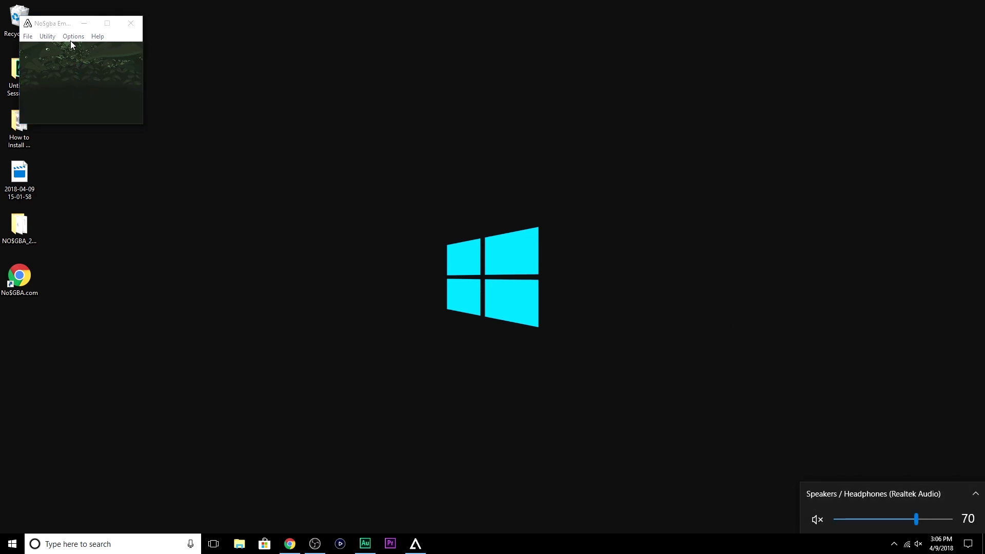
Step: Enlarge the emulator window, try it maximized, then restore it and reposition it near the middle of the desktop
left_click(57, 27)
left_click_drag(56, 27, 323, 125)
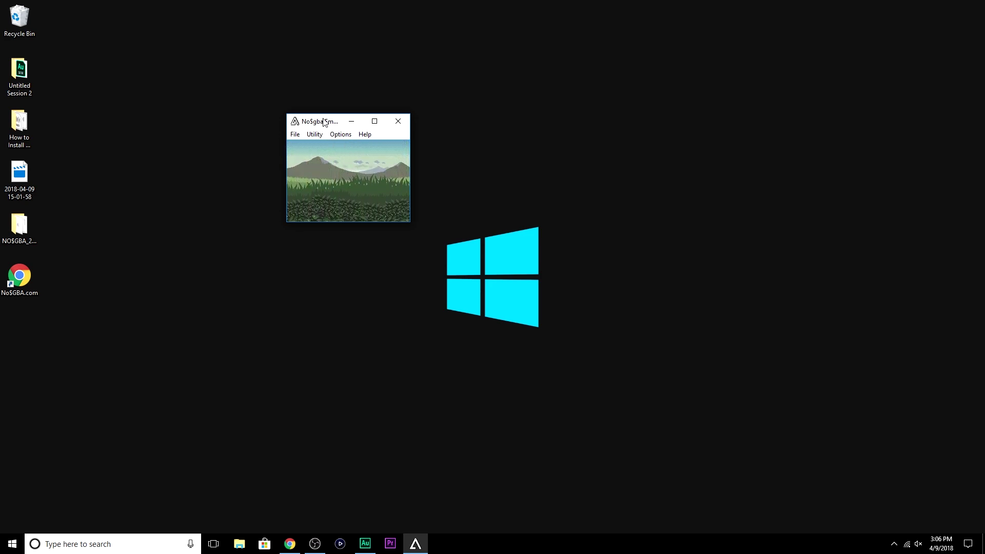
left_click_drag(324, 122, 257, 53)
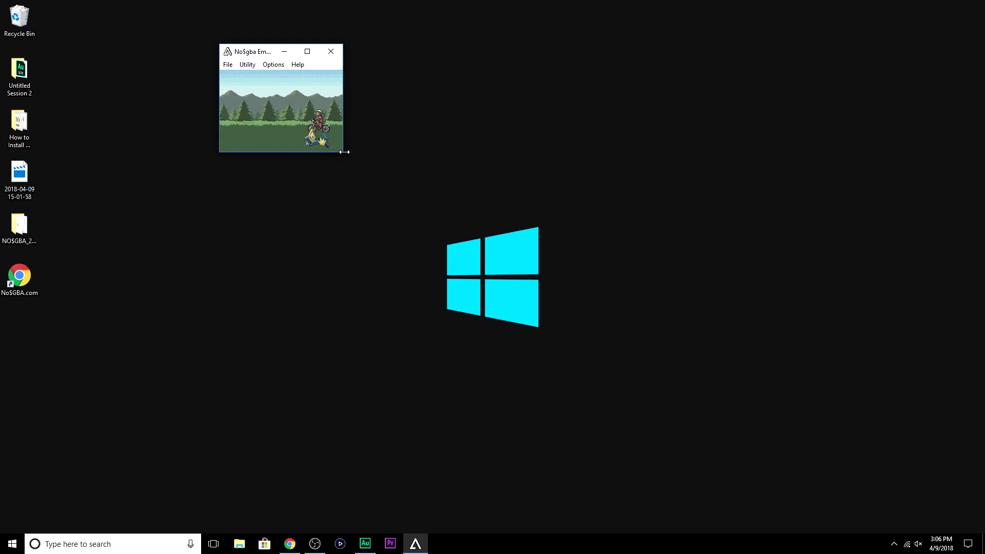
left_click_drag(344, 152, 834, 395)
left_click_drag(485, 51, 461, 43)
left_click(775, 44)
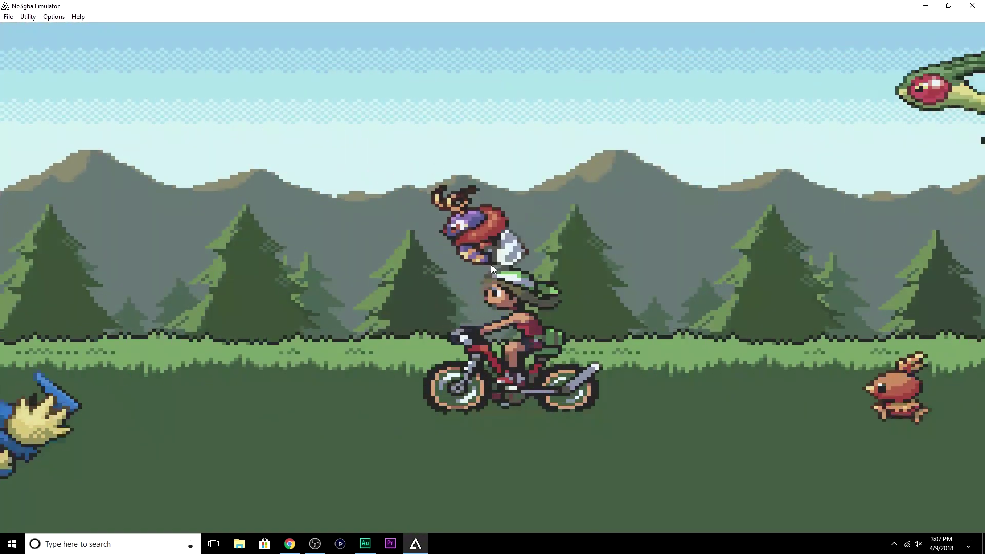
left_click(949, 5)
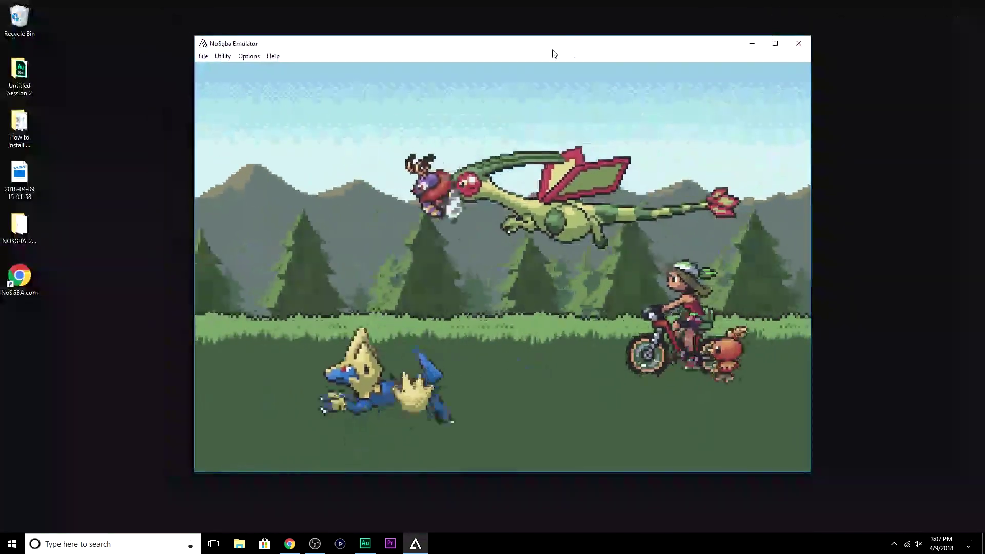
mouse_move(587, 40)
left_mouse_down()
mouse_move(580, 32)
mouse_move(574, 43)
left_mouse_up()
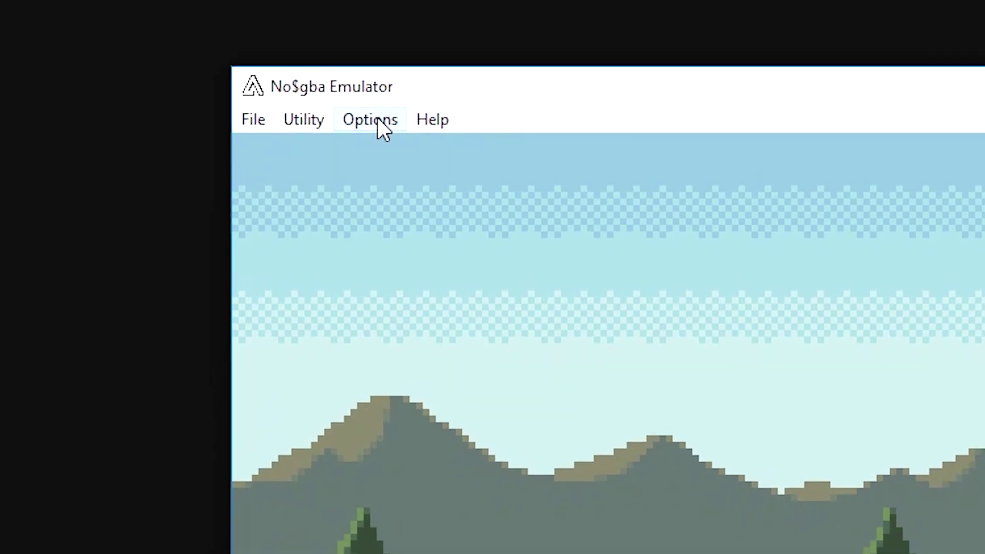
Step: Set the emulation speed and LCD refresh to Realtime*2, Auto in the emulation setup and apply it
left_click(347, 133)
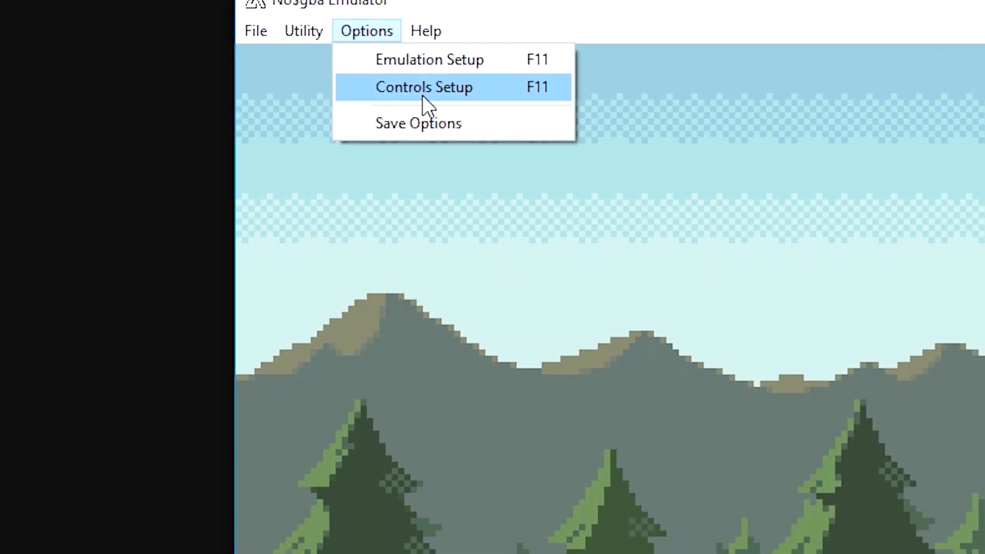
left_click(440, 58)
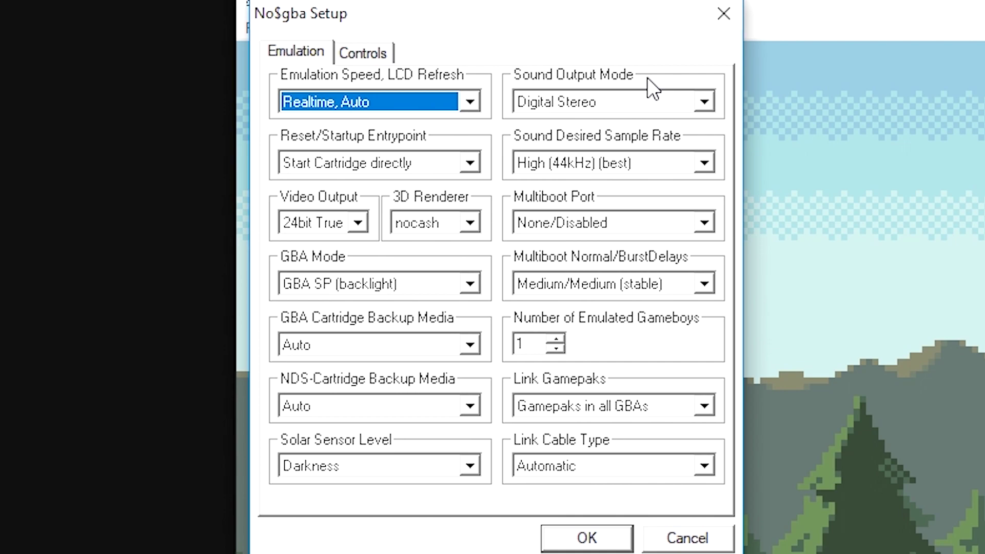
left_click(455, 101)
left_click(475, 70)
left_click(386, 104)
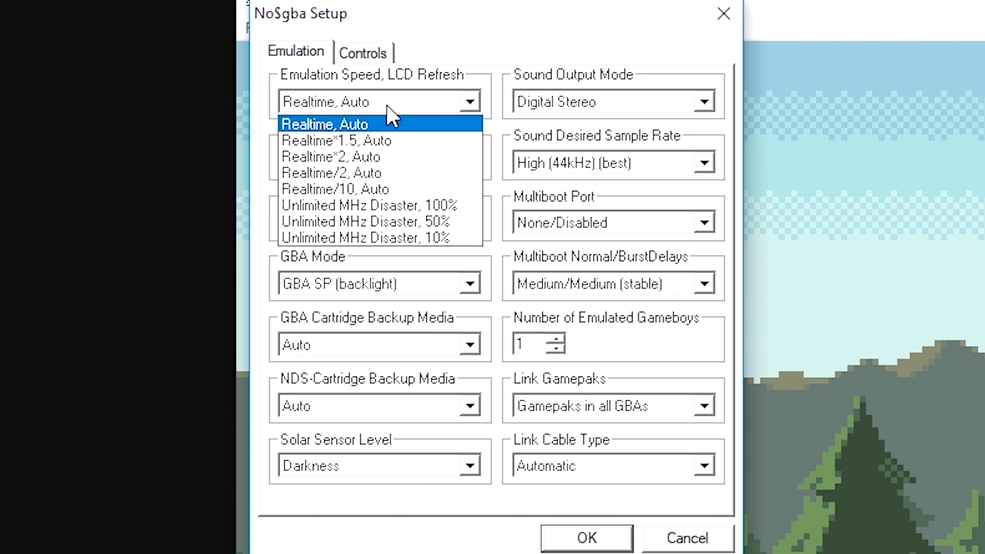
left_click(373, 157)
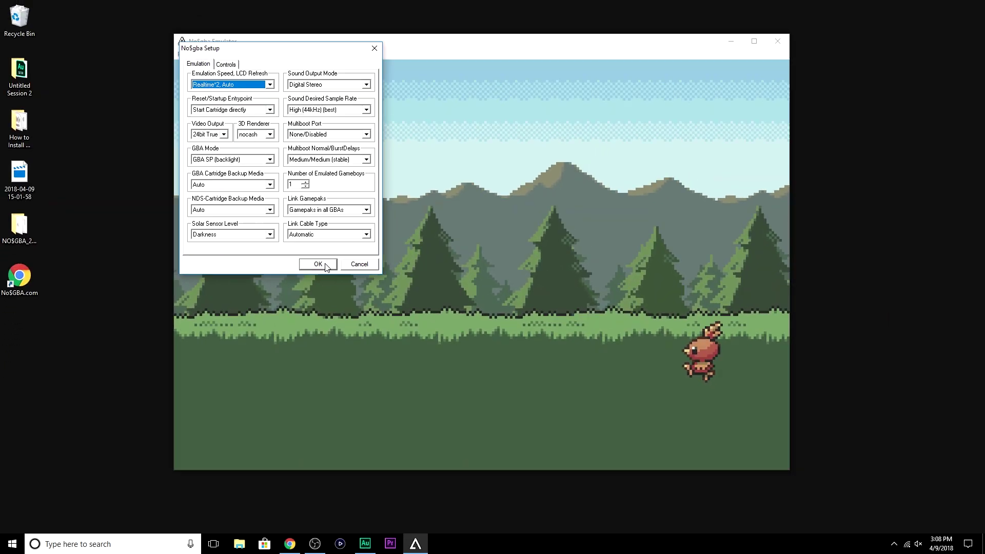
left_click(325, 268)
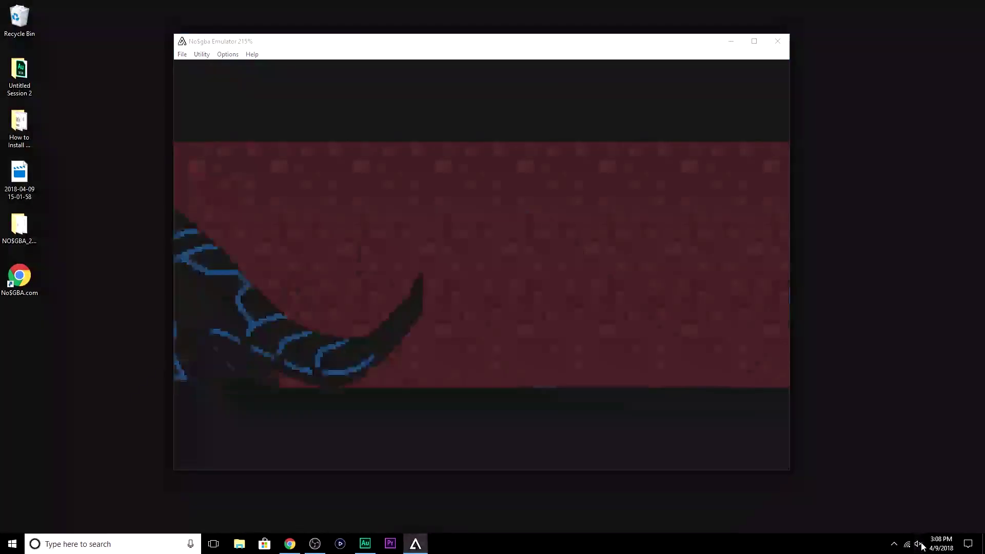
Step: Set the sound output mode to None (fastest) in the emulation setup and apply it
left_click(920, 545)
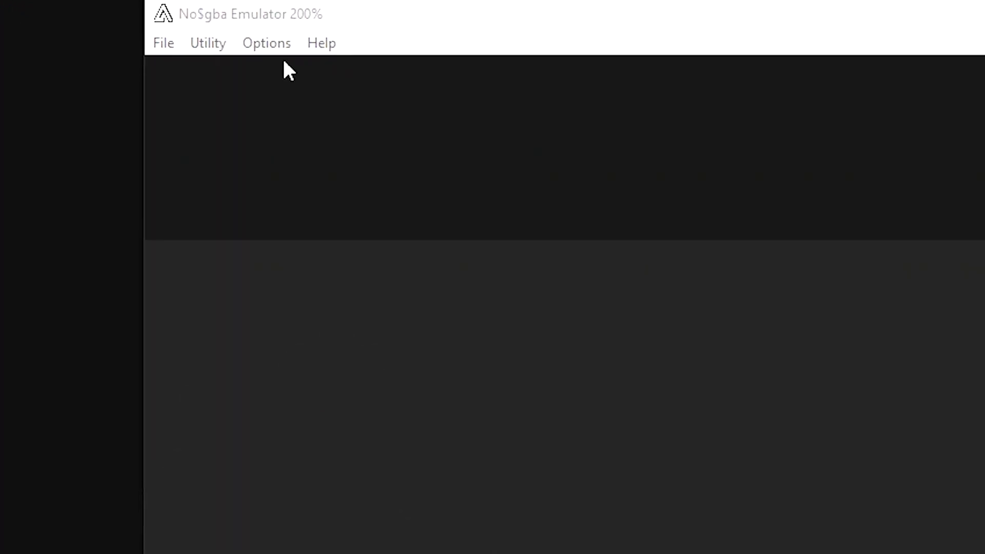
left_click(231, 55)
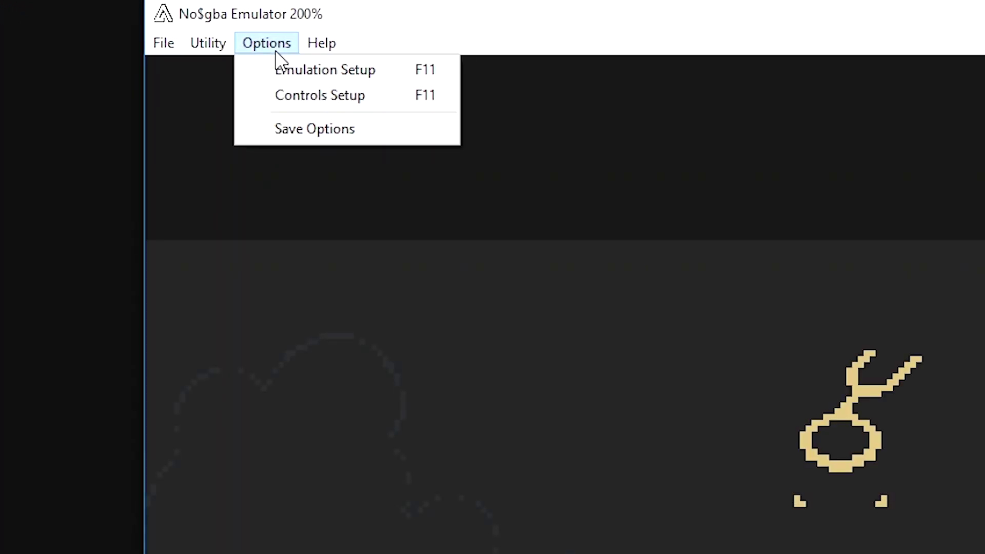
left_click(283, 69)
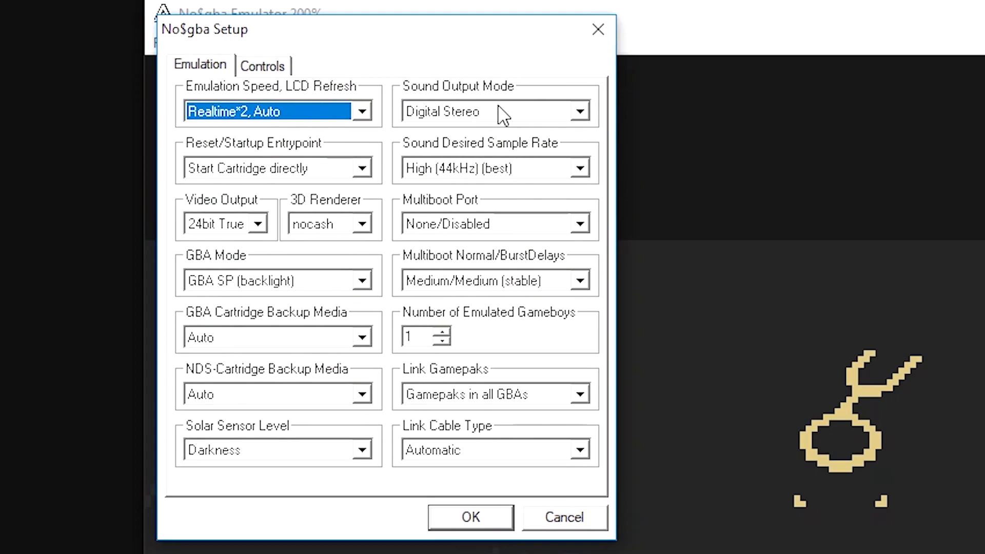
left_click(502, 114)
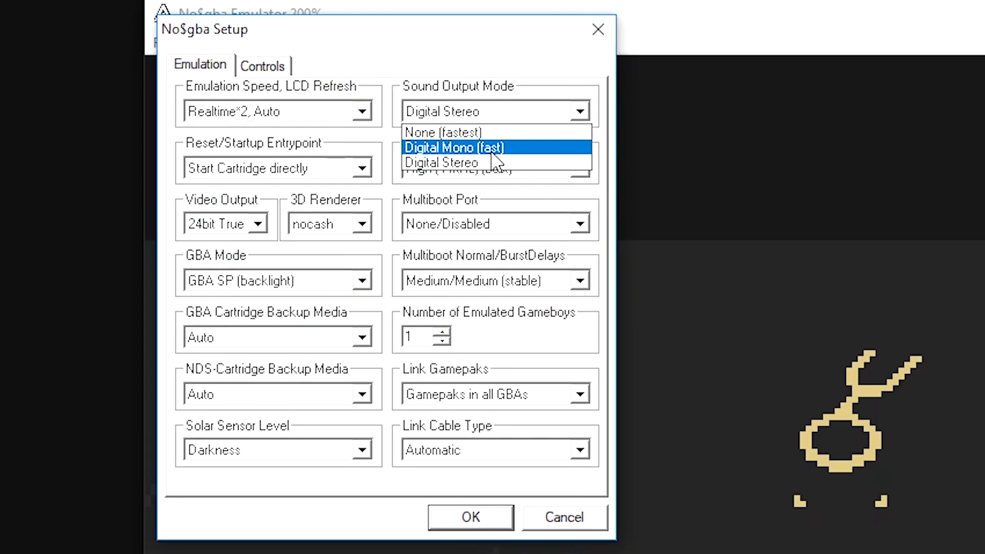
left_click(454, 132)
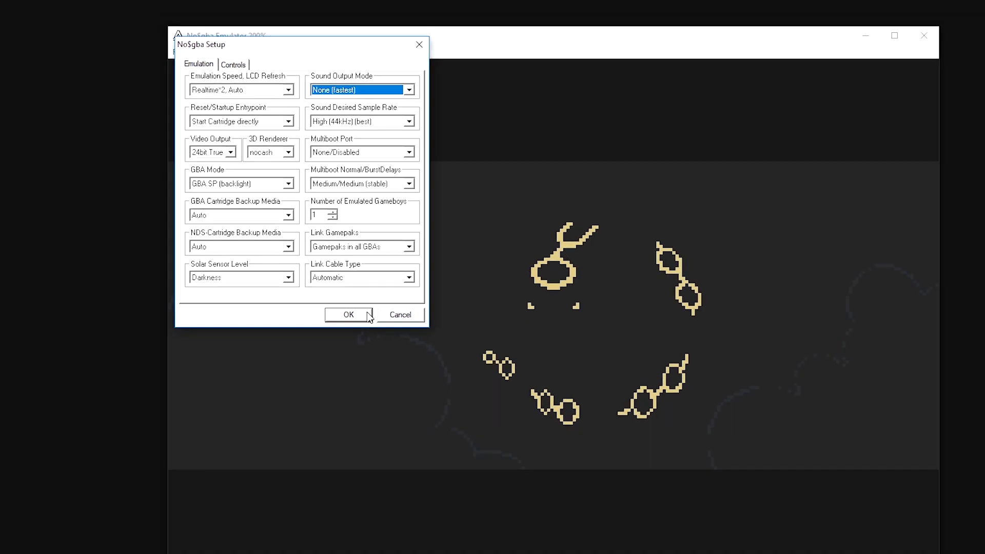
key("Return")
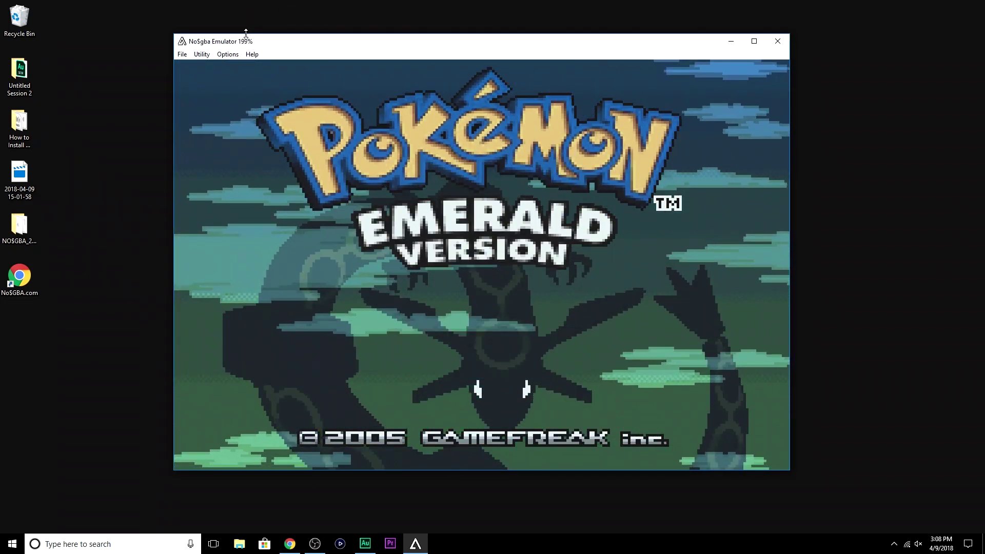
Step: Set the GBA mode to VGA (poppy bright) in the emulation setup and apply it
left_click(228, 54)
left_click(247, 66)
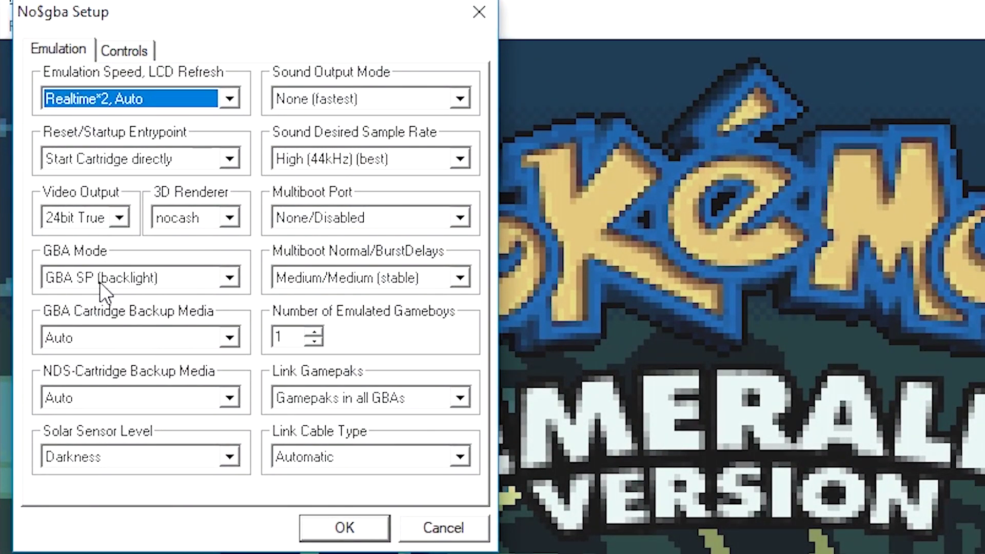
left_click(224, 279)
left_click(133, 346)
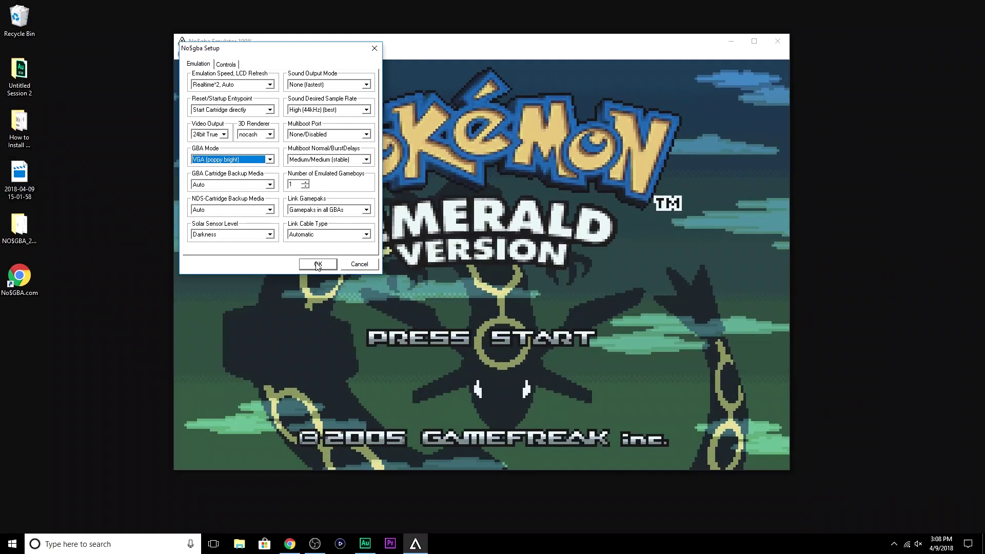
left_click(332, 401)
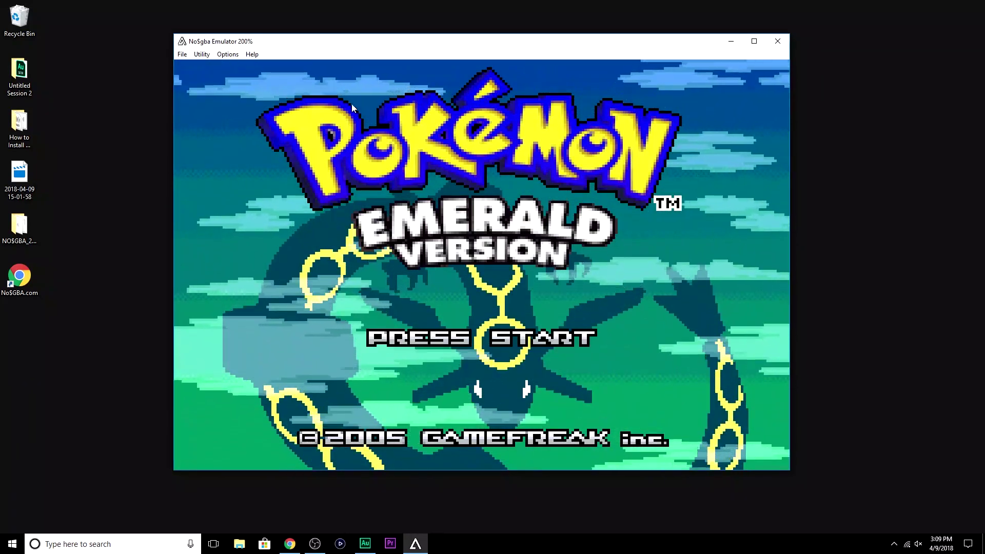
Step: Open the emulator's controls setup and move its window toward the middle of the game screen
left_click(228, 54)
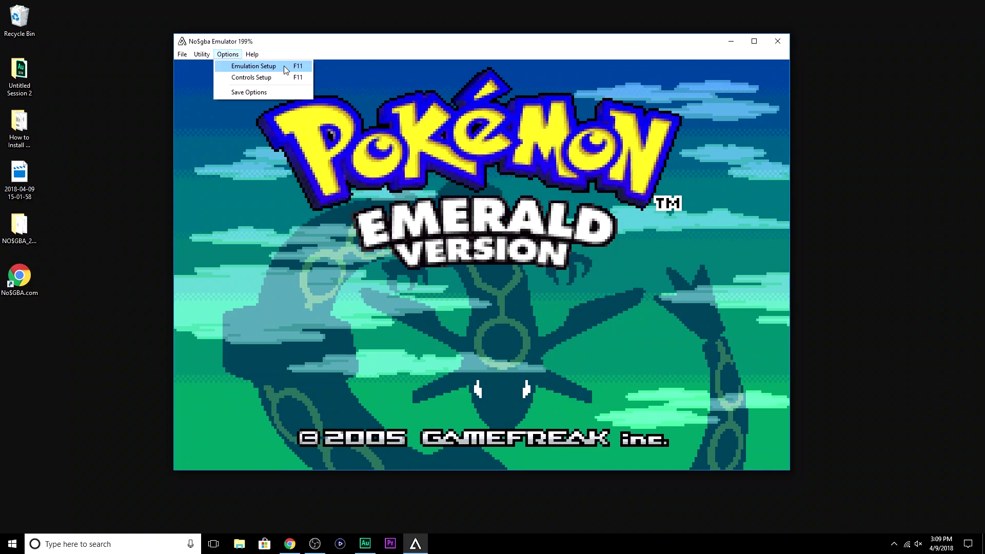
left_click(225, 45)
left_click(228, 54)
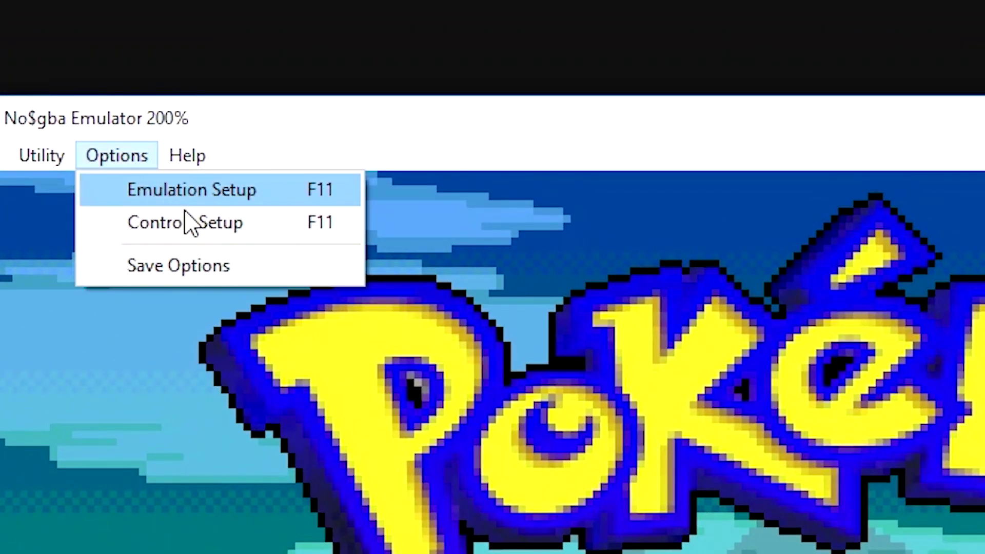
left_click(184, 224)
left_click_drag(297, 52, 456, 127)
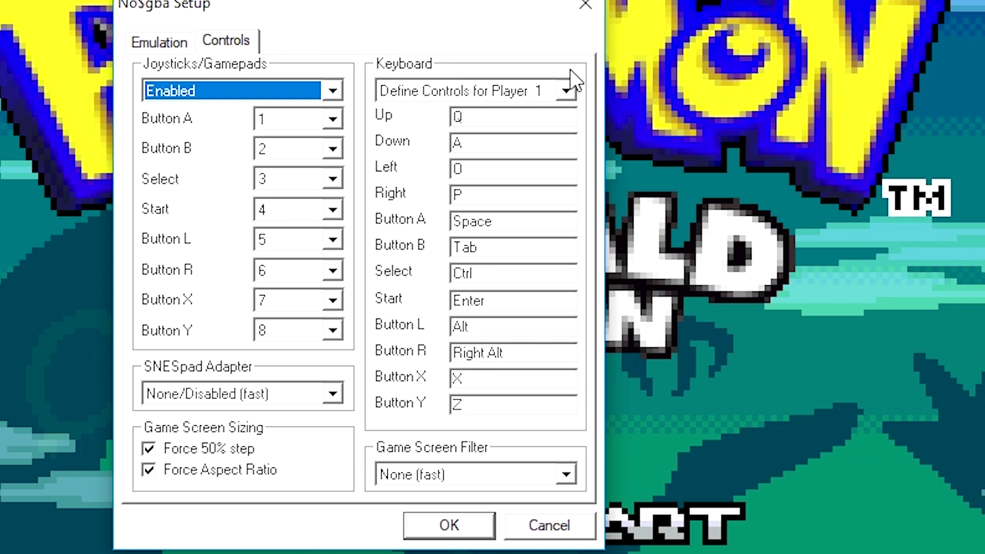
Step: Assign Player 1's Up, Down, Left and Right keyboard controls to the matching arrow keys
left_click(489, 122)
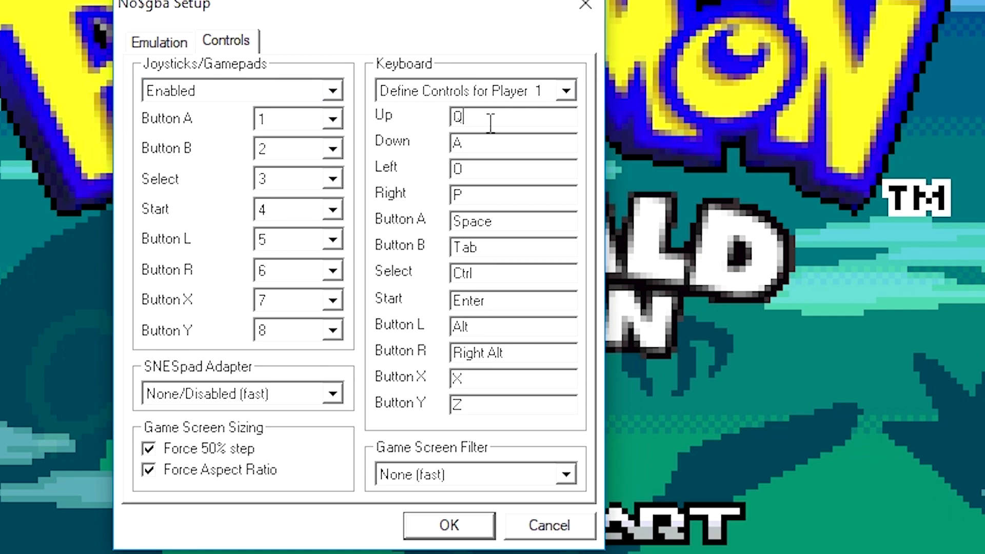
key("Up")
left_click(493, 138)
key("Down")
left_click(492, 167)
key("Left")
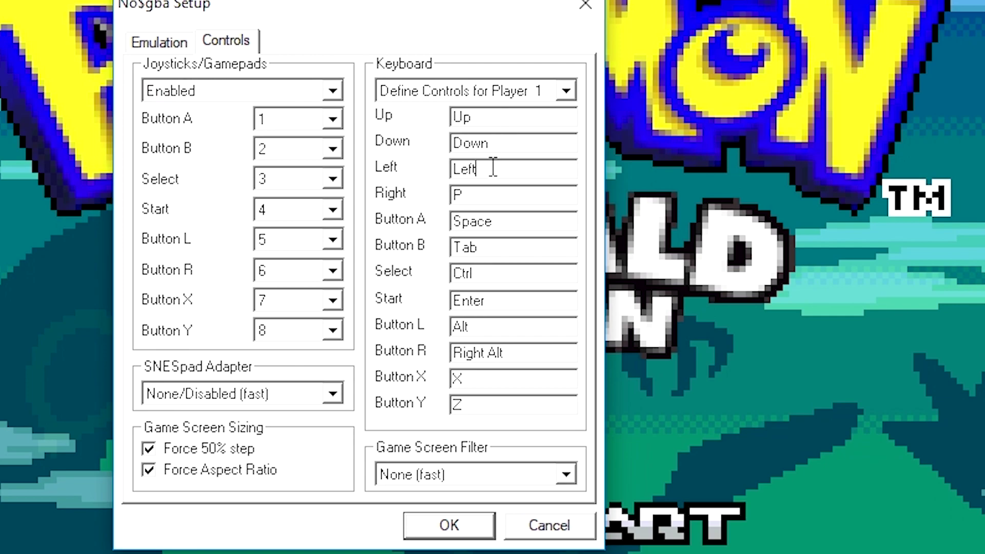
left_click(500, 191)
key("Right")
Step: Assign Player 1's keyboard controls for Button A to Z and Button B to X
left_click(521, 220)
key("z")
left_click(517, 242)
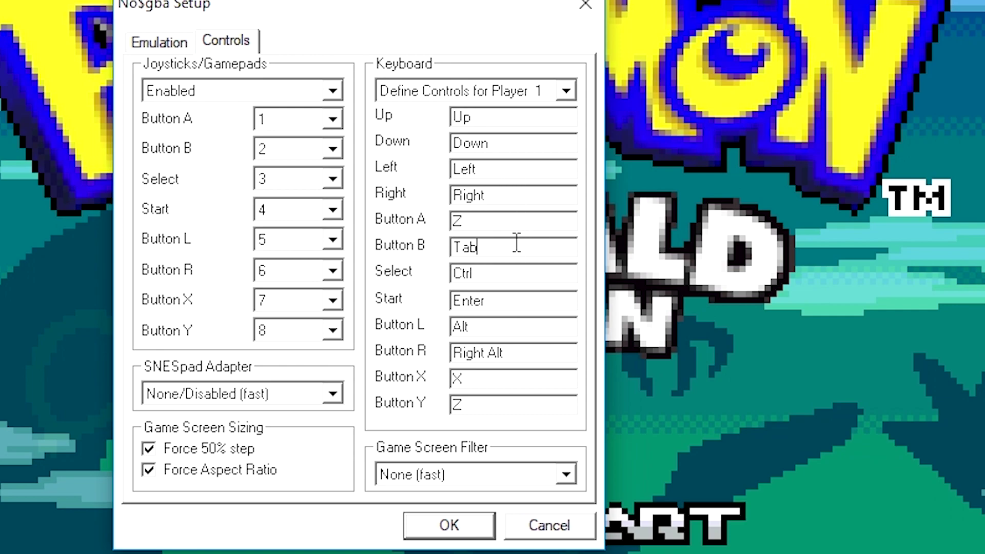
key("x")
left_click(497, 221)
Step: Assign Select to / and Start to Right Shift for Player 1, and accept the control settings
left_click(486, 273)
key("slash")
left_click(503, 293)
key("Shift_R")
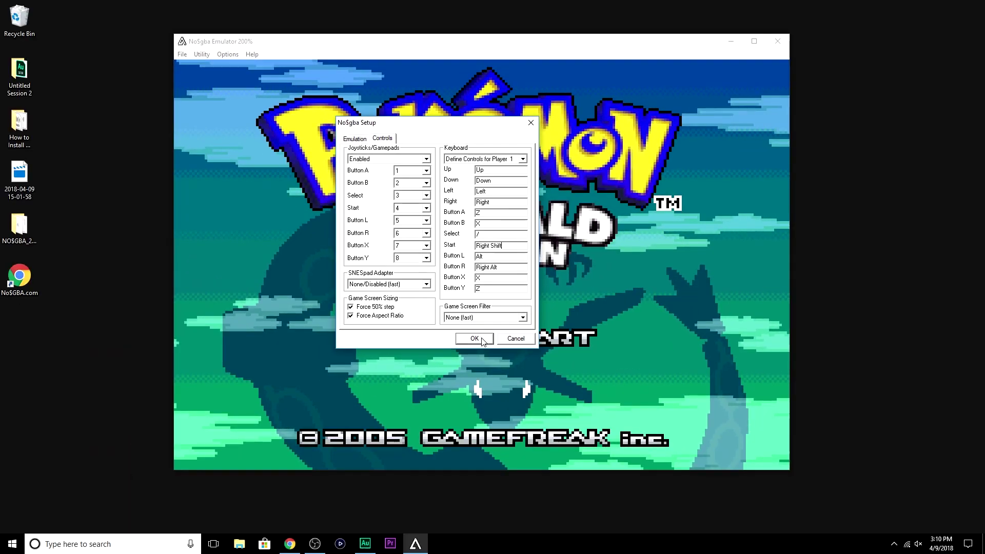
left_click(449, 525)
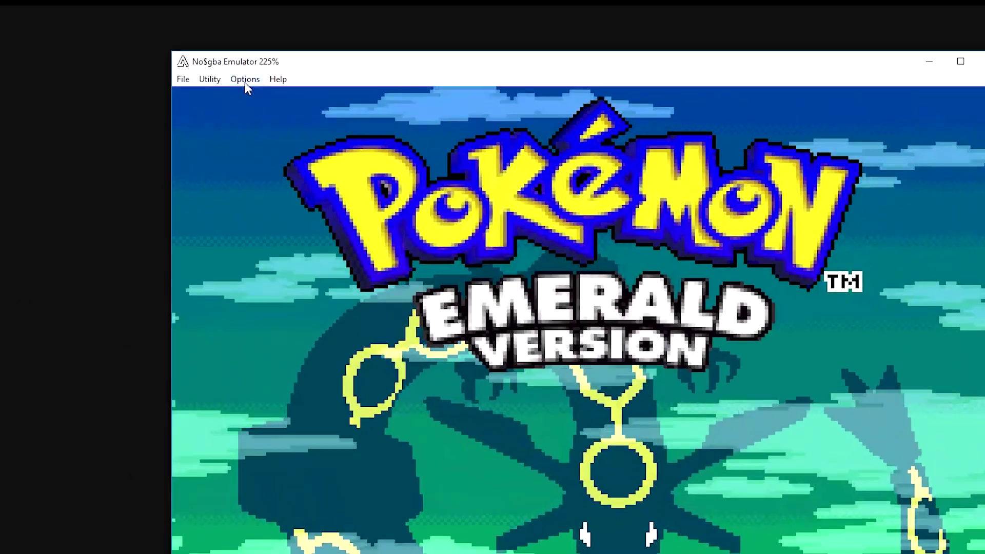
Step: Save the emulator options and dismiss the confirmation message
left_click(228, 54)
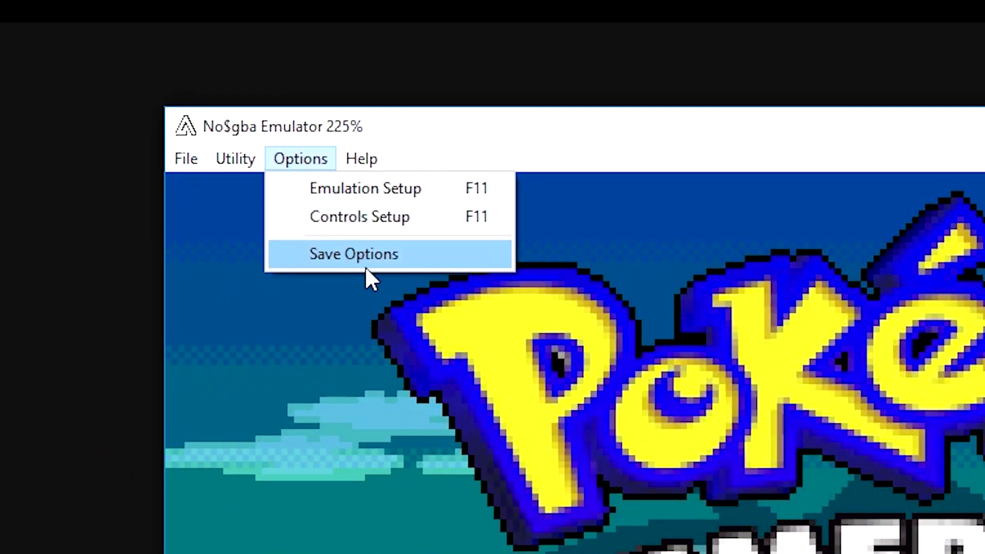
left_click(350, 254)
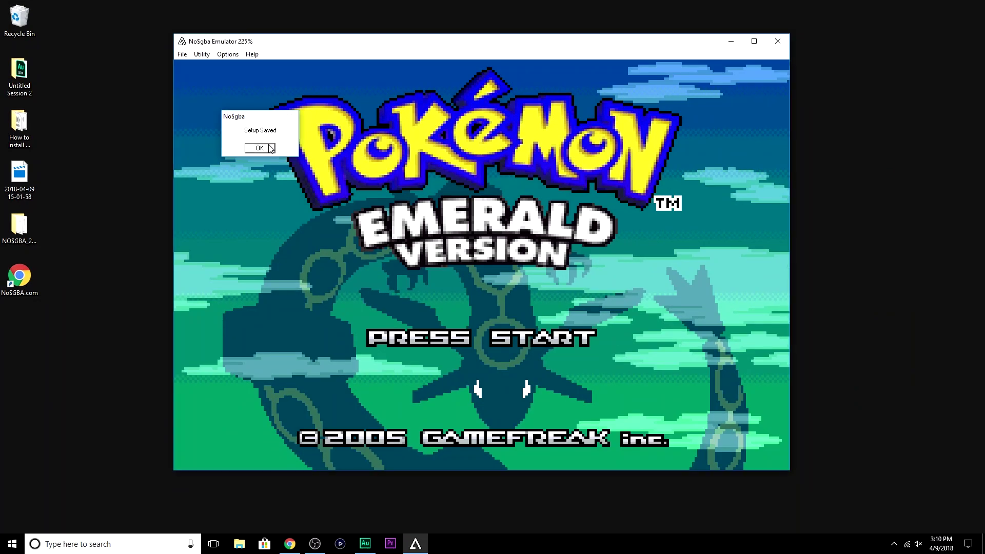
left_click(260, 147)
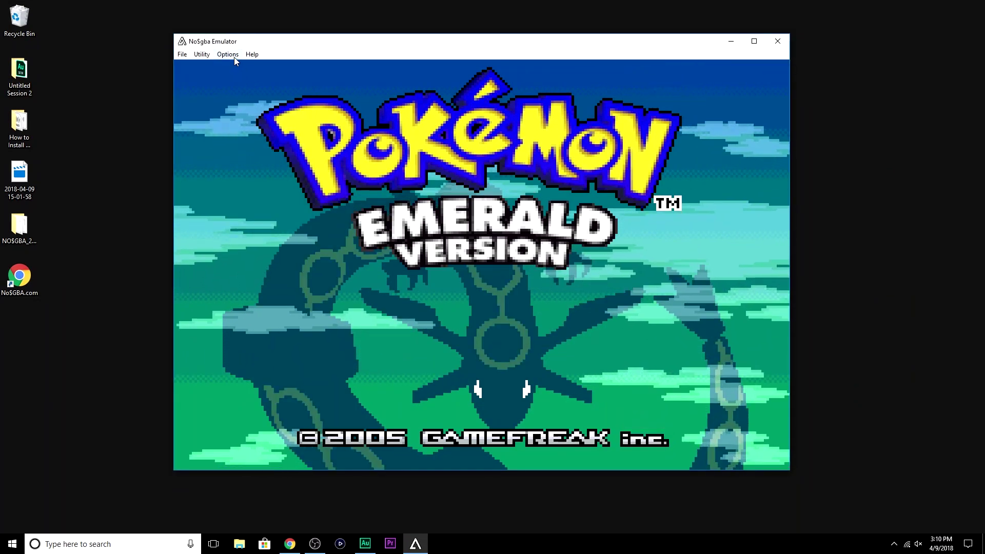
left_click(227, 54)
left_click(355, 103)
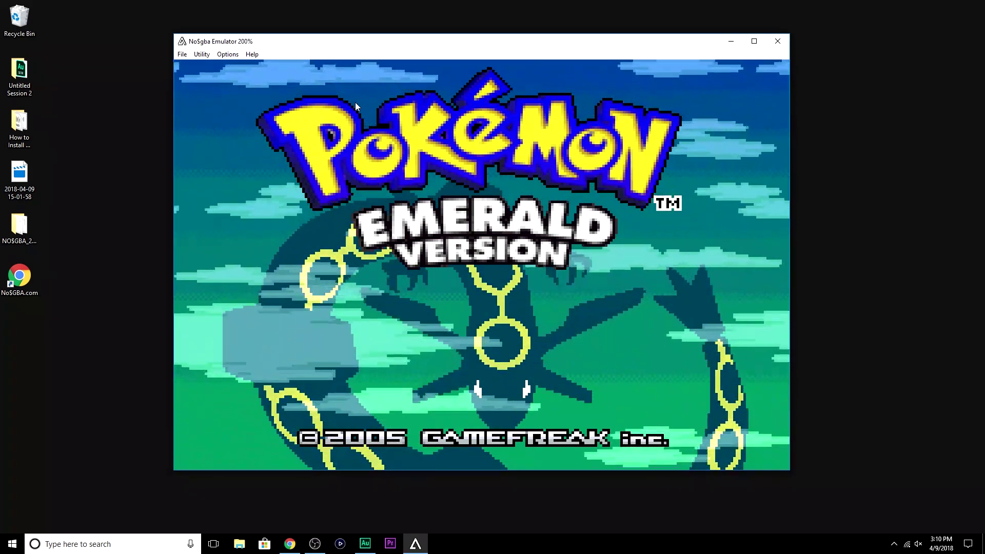
left_click(237, 54)
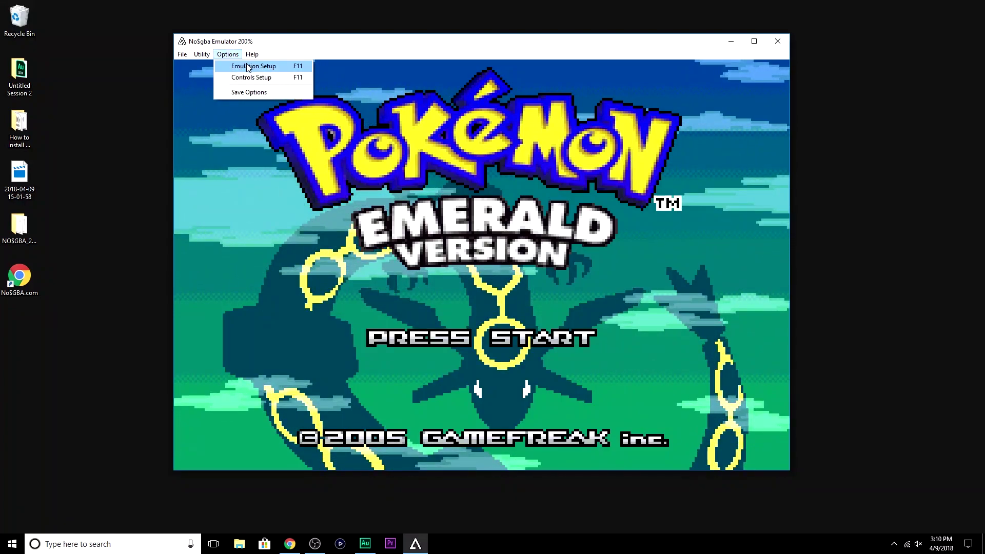
left_click(332, 43)
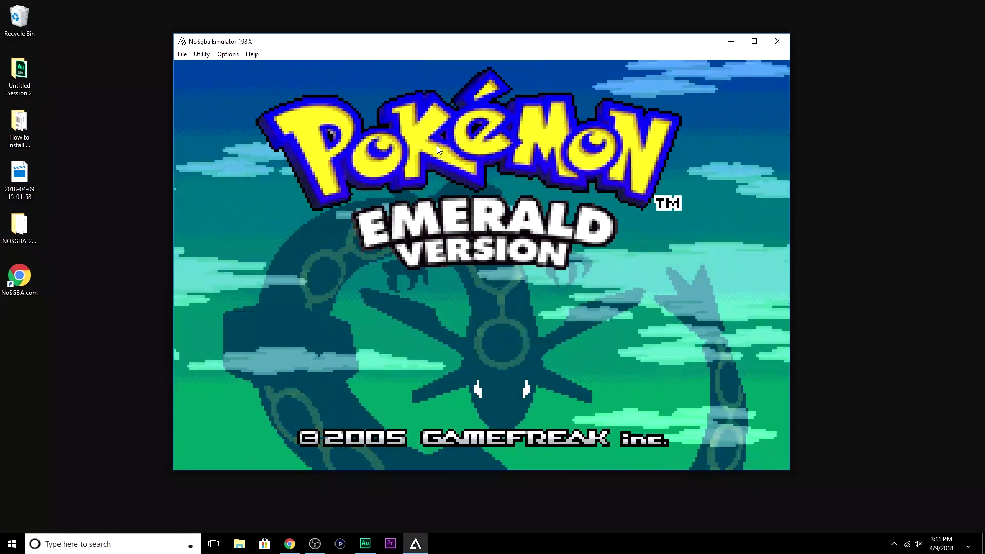
Step: Start a new game from the Pokemon Emerald title screen as far as the opening dialogue, and close the emulator
key("Return")
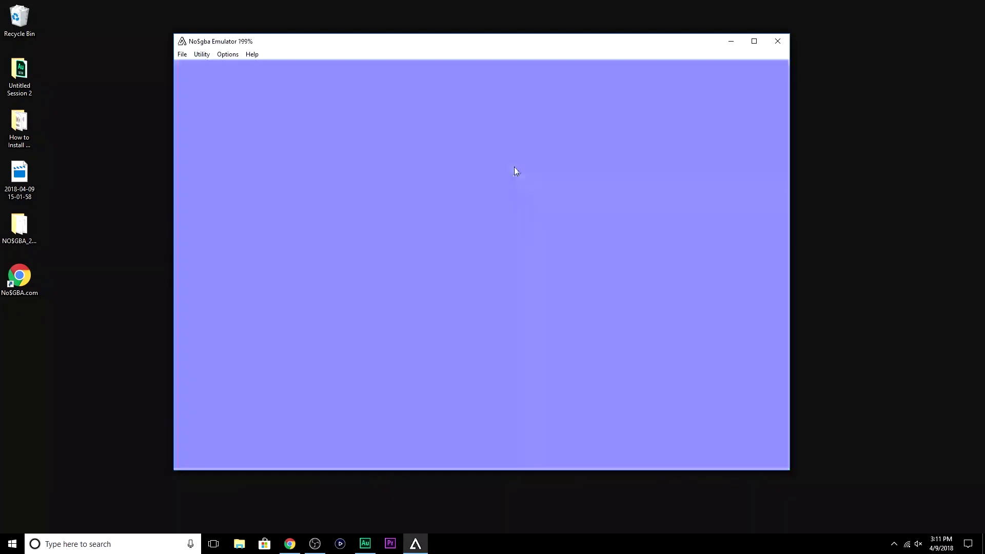
key("x")
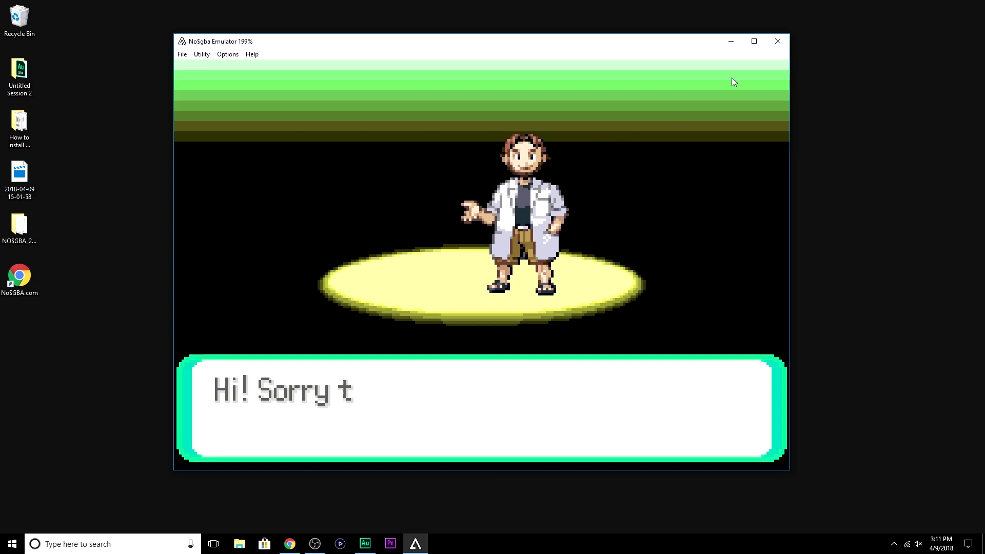
left_click(777, 42)
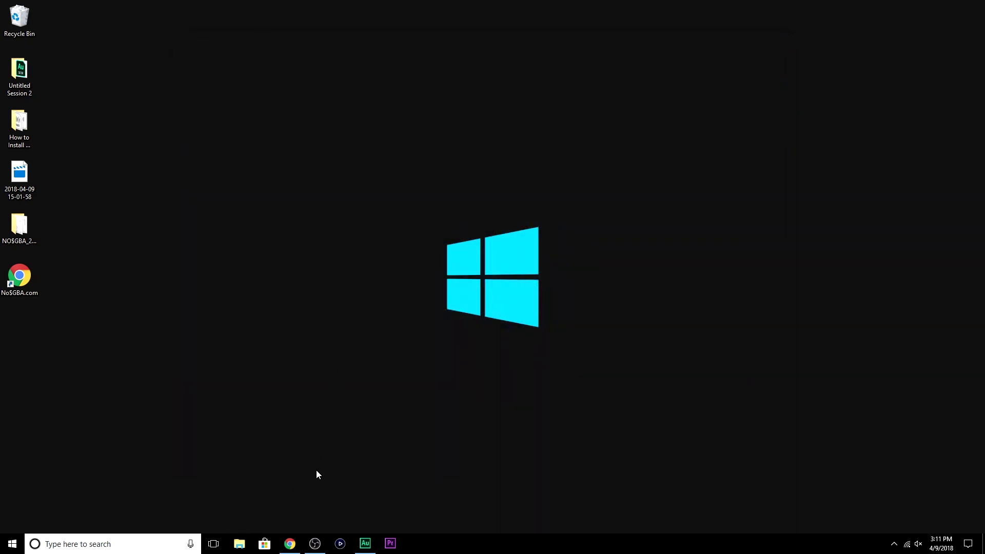
Step: Switch to Chrome and open the Pokemon – Fire Red Version page from the similar games on GBAroms.net
left_click(289, 544)
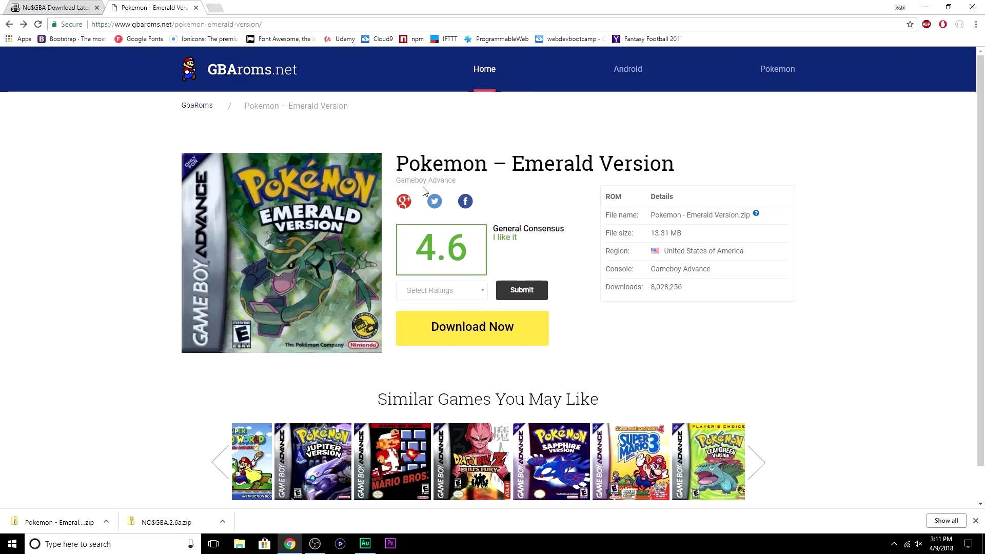
scroll(569, 279, "down", 1)
left_click(759, 427)
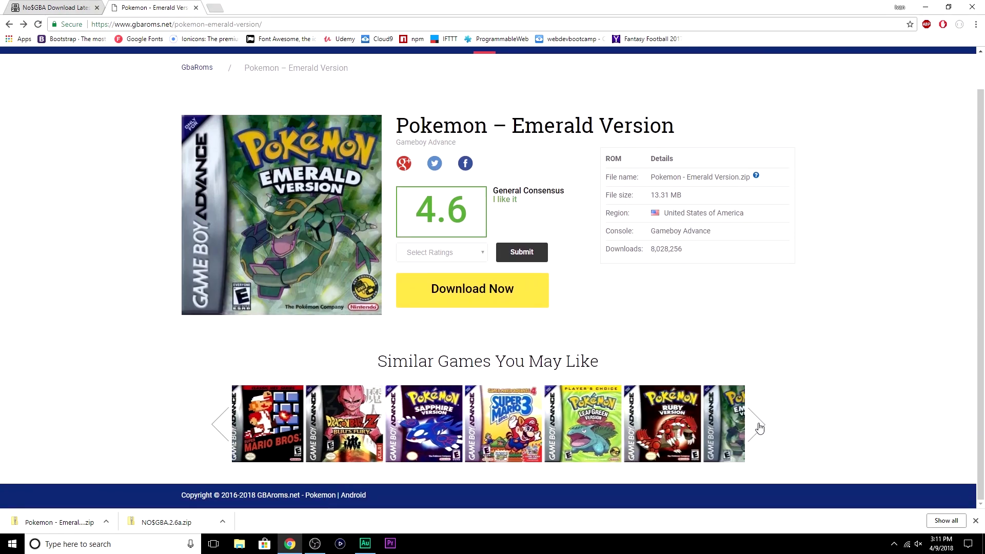
left_click(640, 398)
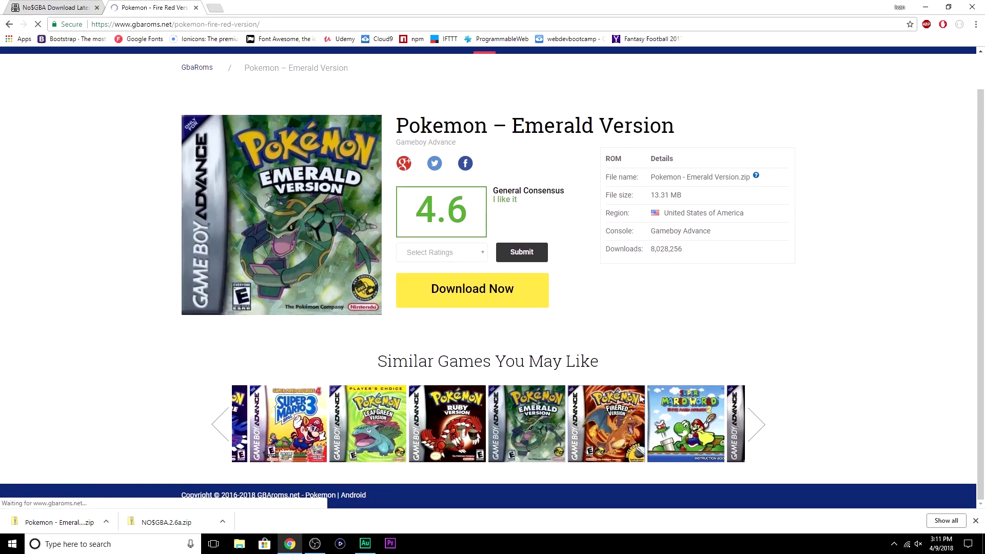
scroll(564, 349, "down", 1)
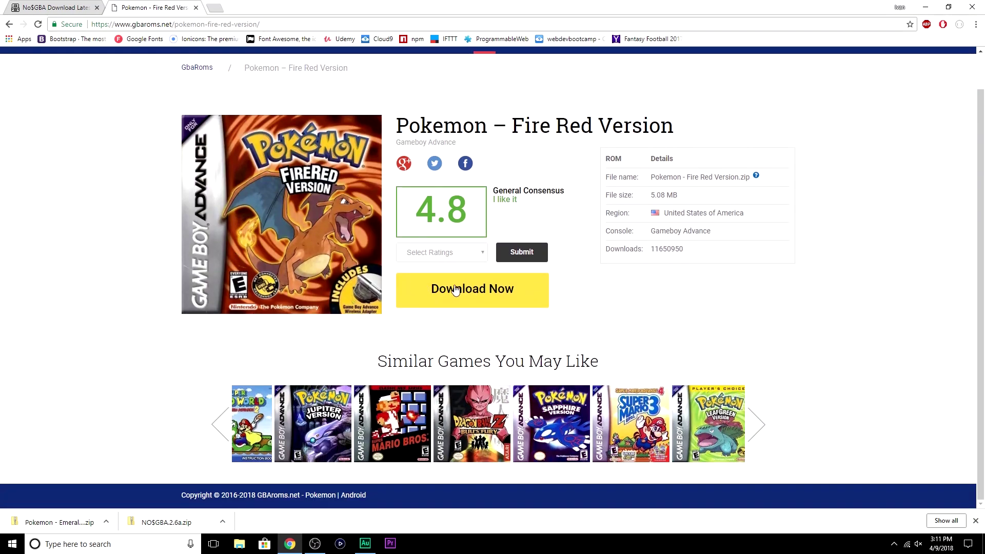
Step: Download the Pokemon - Fire Red Version ROM, show the zip in its download folder, and minimize the browser
left_click(474, 291)
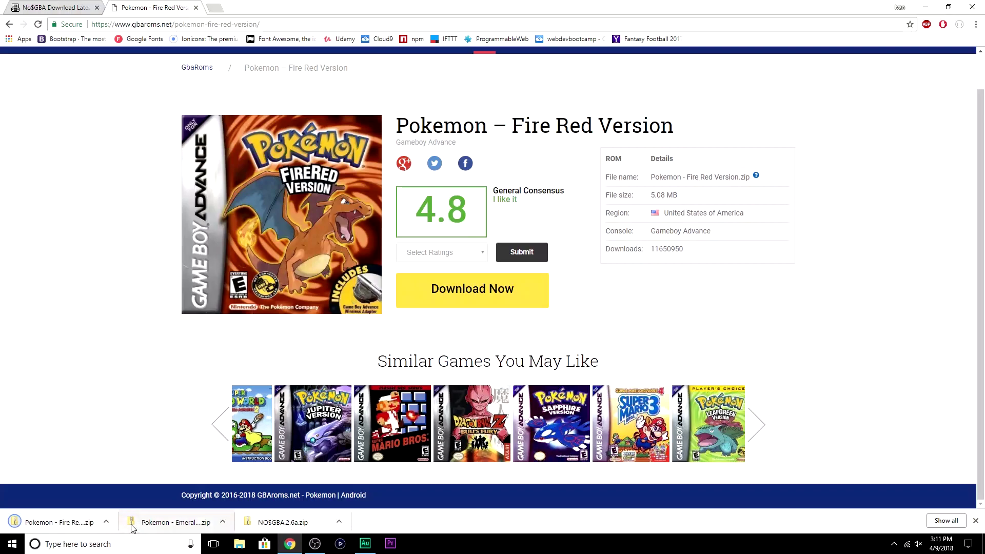
left_click(107, 521)
left_click(155, 490)
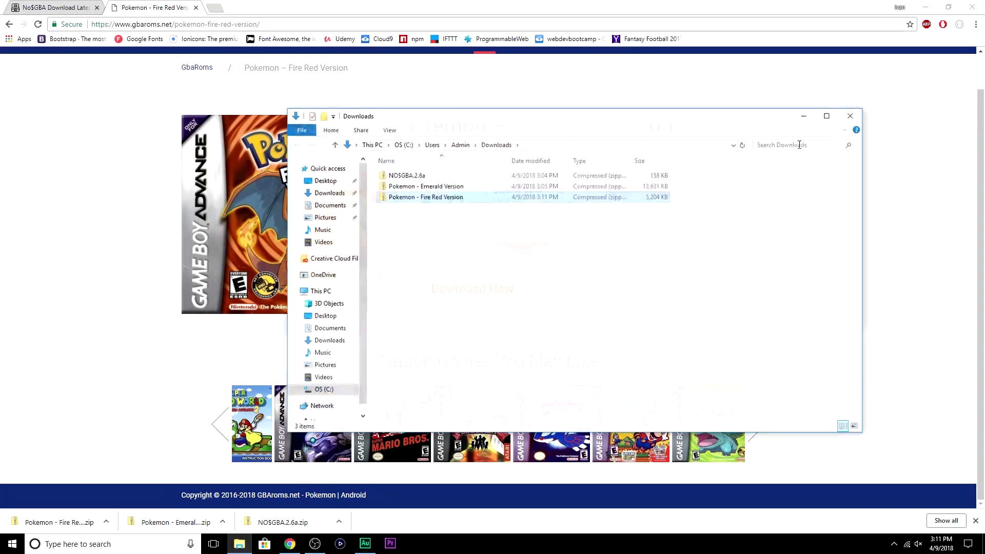
left_click(926, 8)
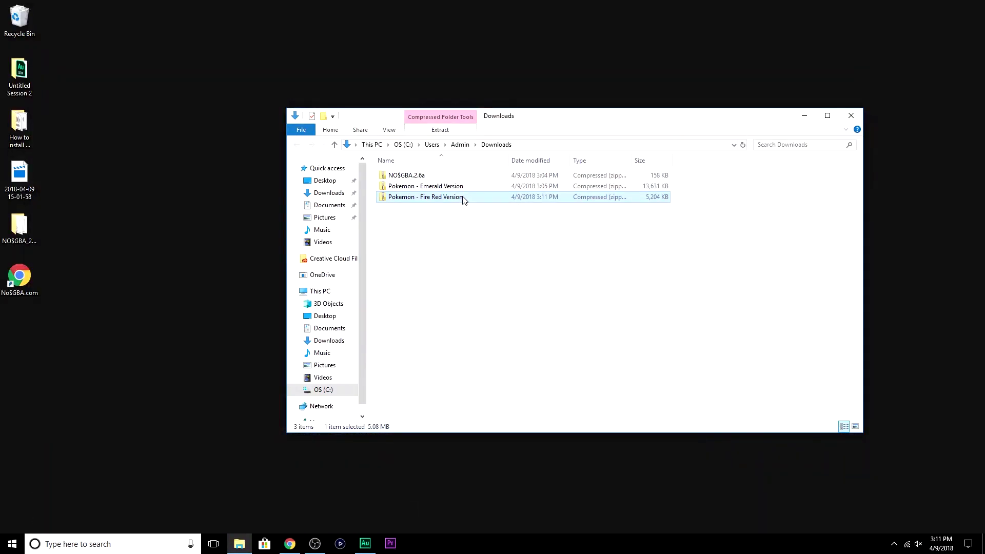
Step: Extract the Pokemon - Fire Red Version zip to the Desktop and close both File Explorer windows
right_click(463, 200)
left_click(482, 226)
left_click(602, 230)
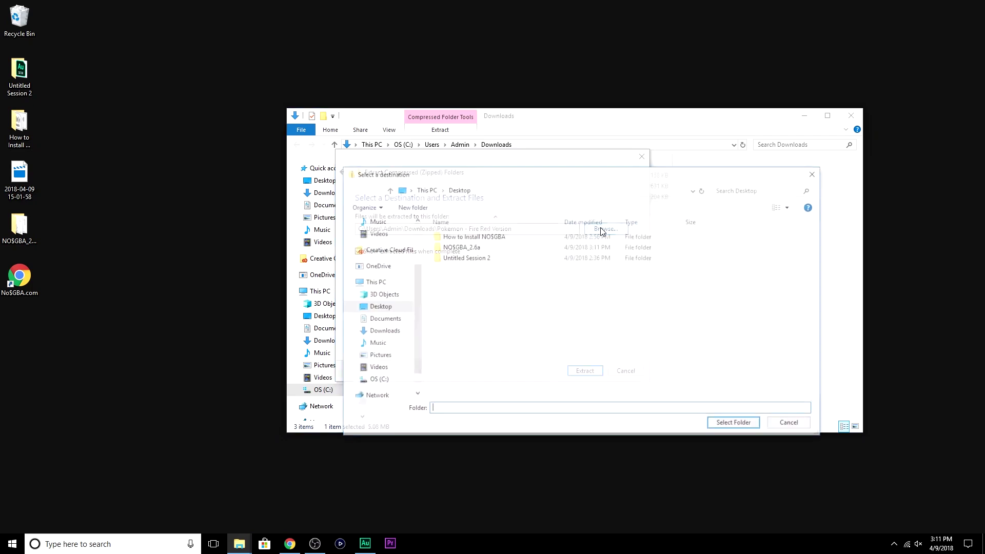
left_click(728, 426)
left_click(588, 368)
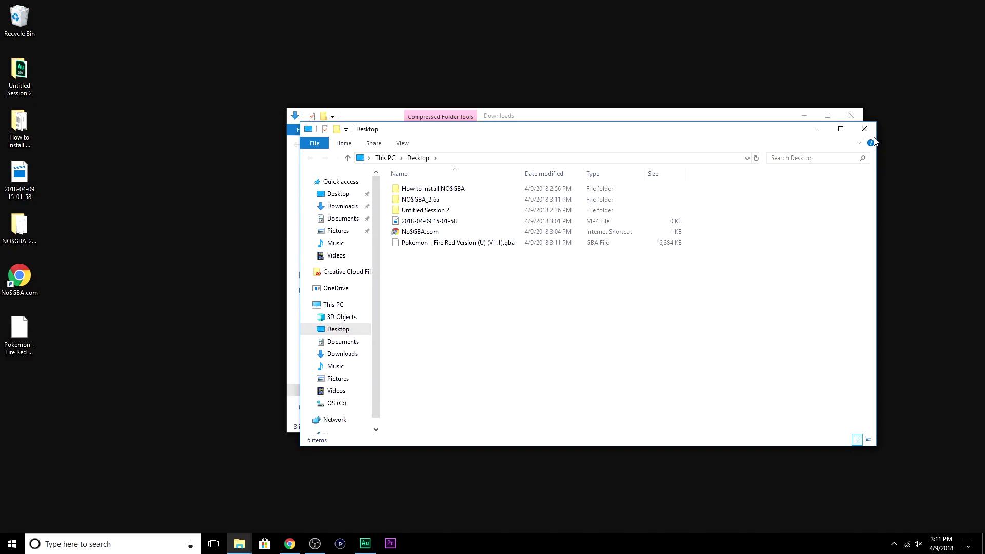
left_click(865, 129)
left_click(850, 115)
Step: Move the extracted Pokemon - Fire Red Version (U) (V1.1).gba file from the desktop into the NO$GBA_2.6a folder
left_click(20, 339)
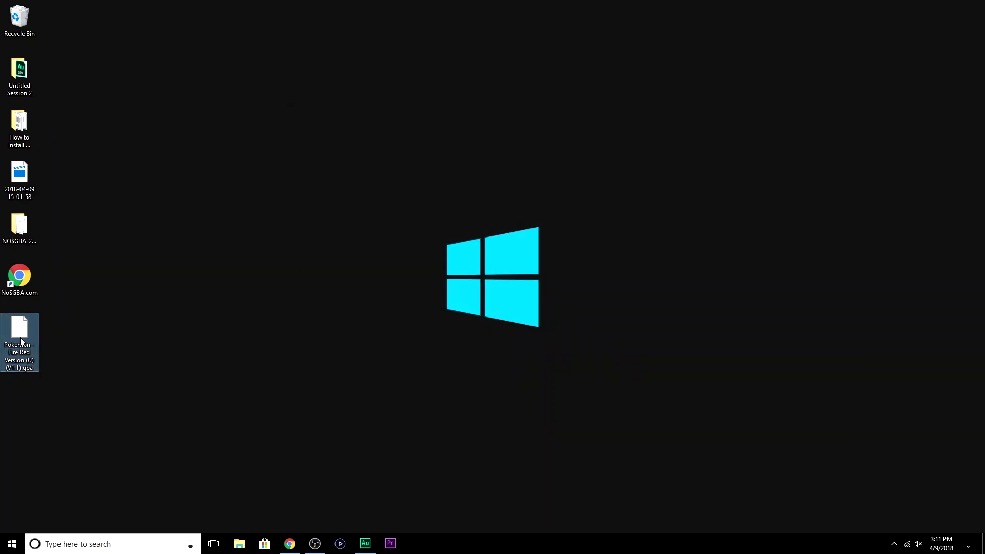
double_click(22, 233)
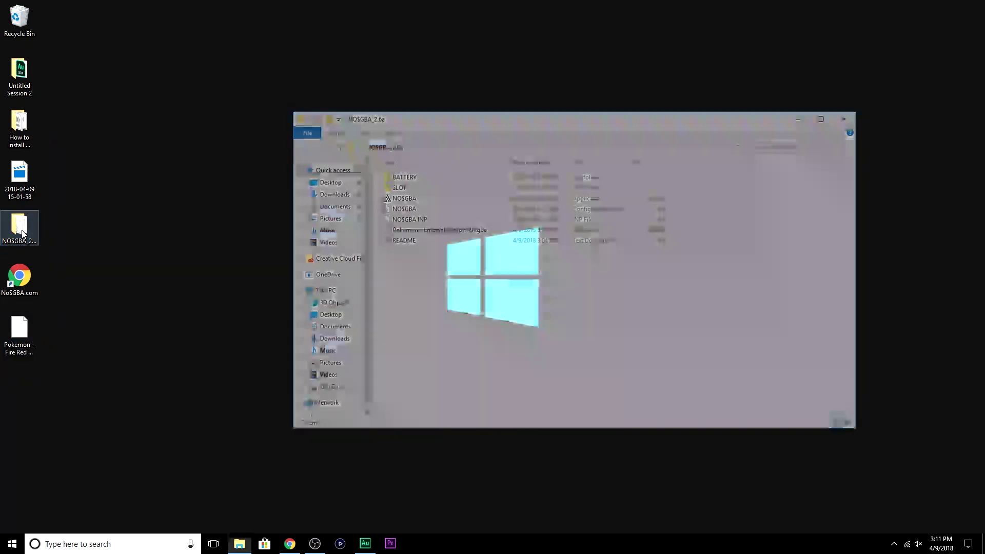
left_click_drag(19, 331, 430, 273)
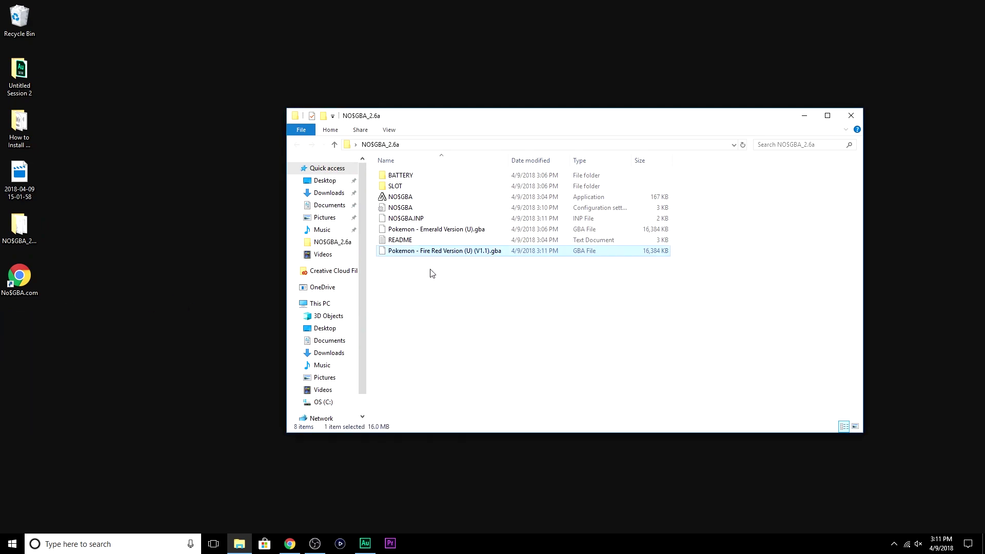
Step: Launch NO$GBA from its folder, load the Pokemon - Fire Red Version (U) (V1.1) ROM, and close the folder window
double_click(432, 199)
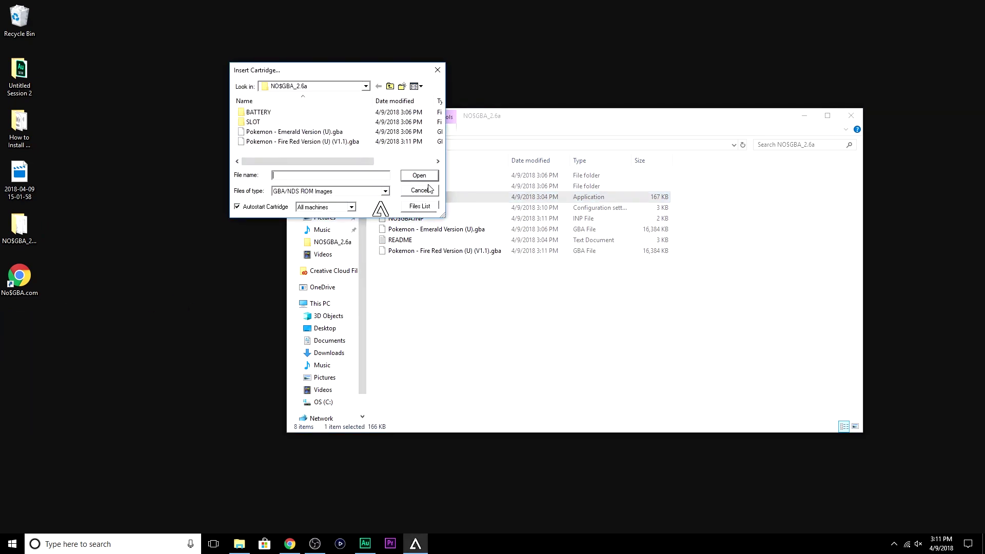
double_click(311, 142)
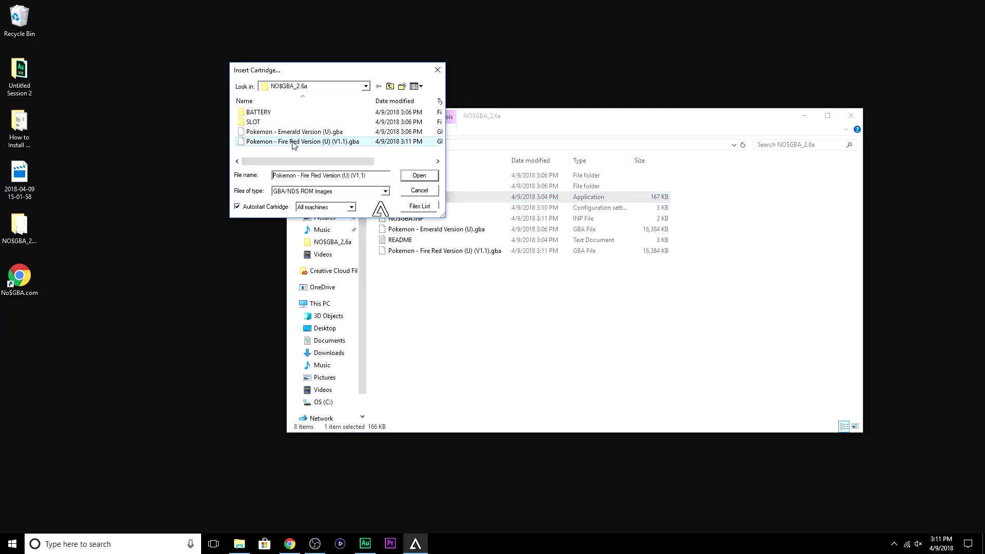
left_click(849, 116)
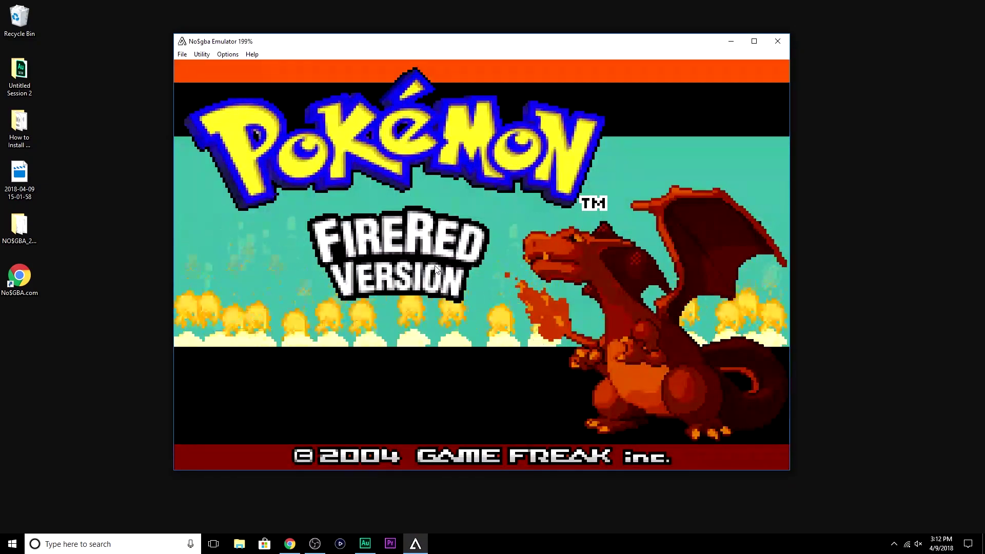
Step: Start Pokemon FireRed from the title screen as far as the controls explanation, and close the emulator
key("Return")
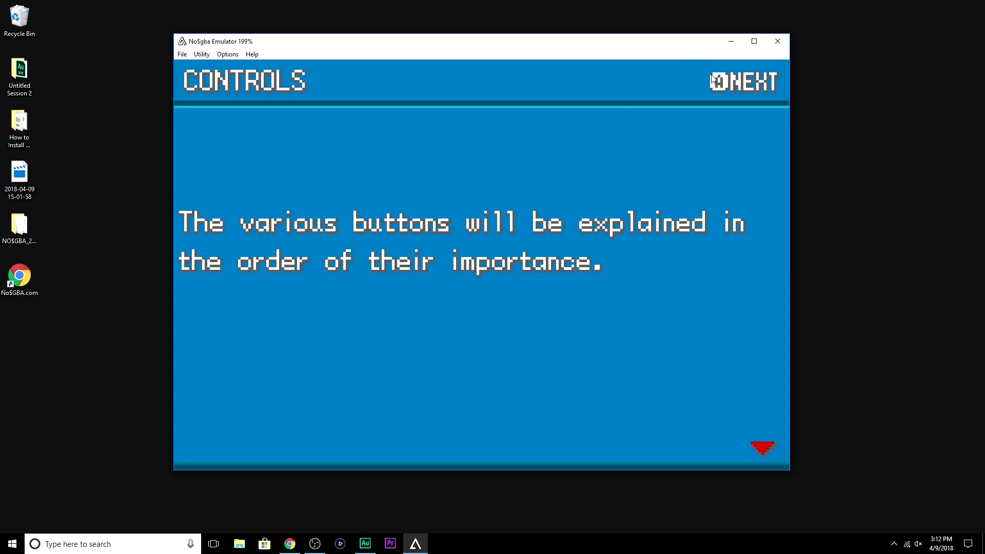
key("alt+F4")
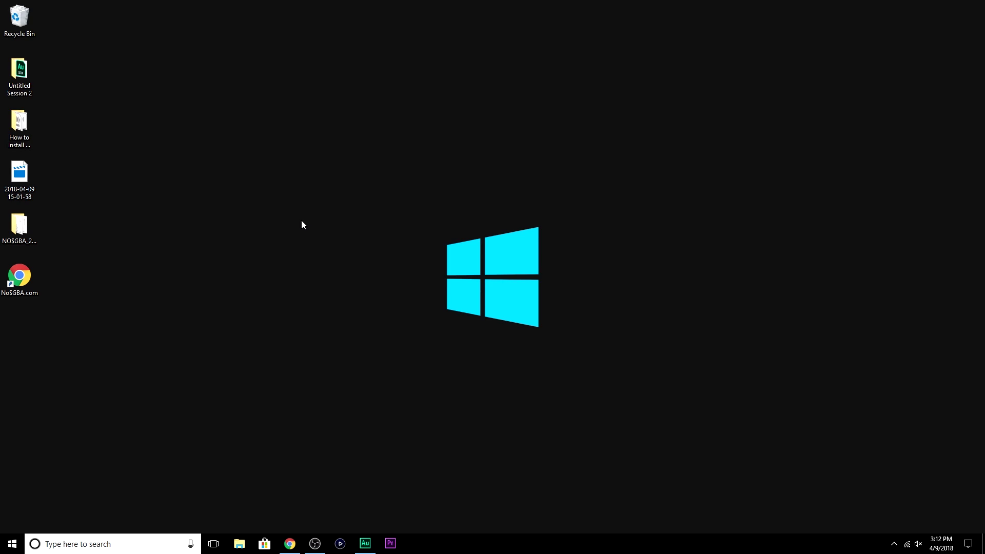